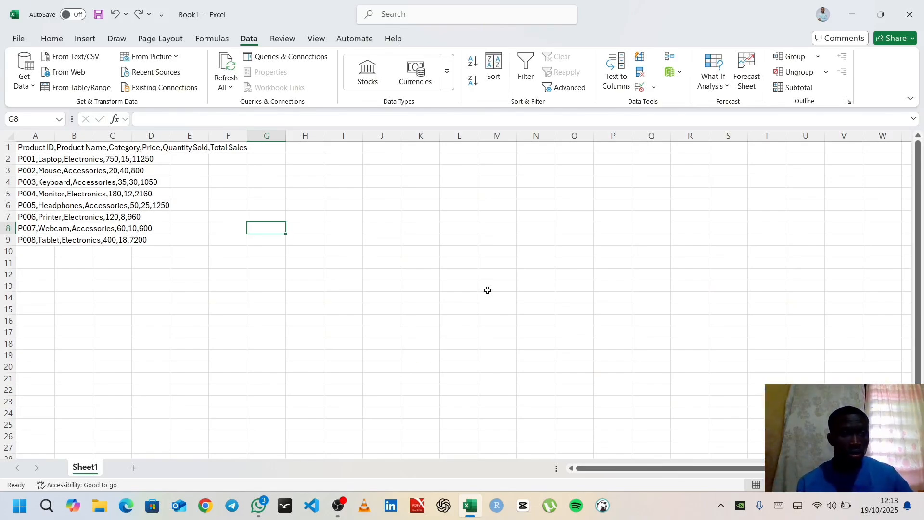
# Split the product data in column A into separate columns with Text to Columns, using the comma delimiter and General format
pyautogui.click(35, 136)
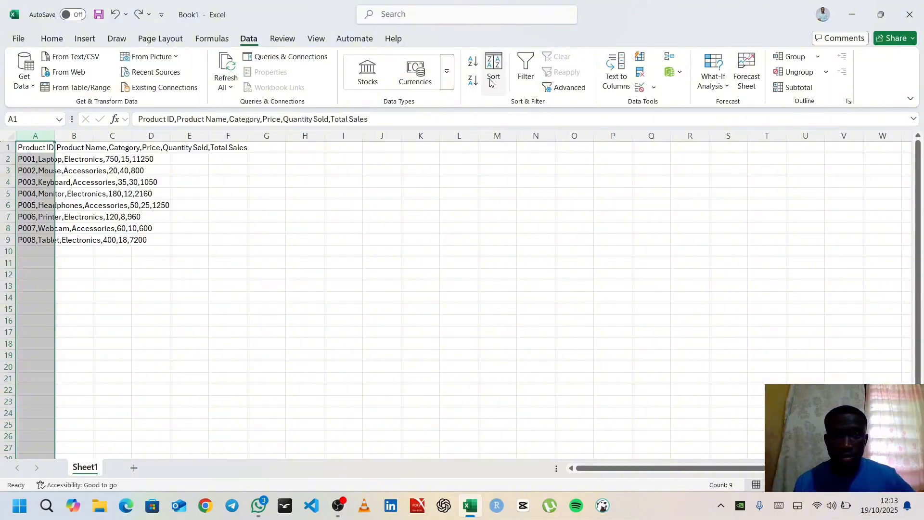
pyautogui.click(621, 72)
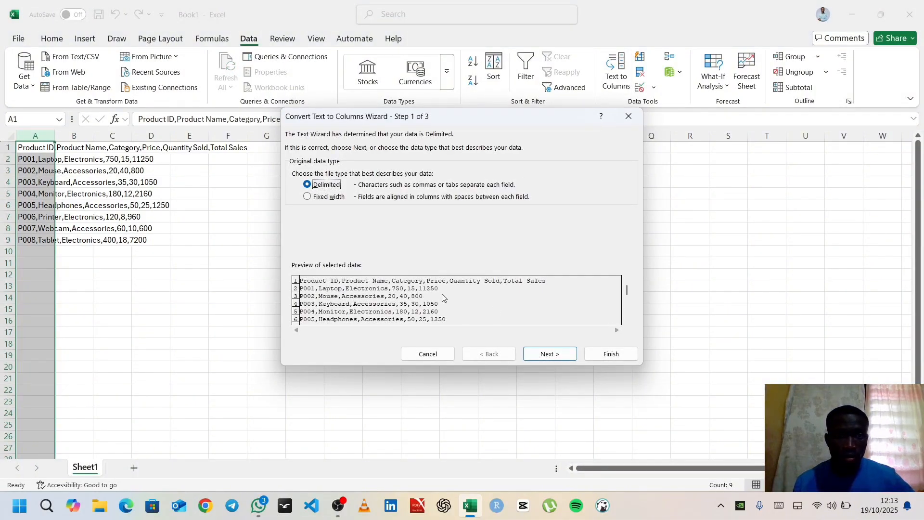
pyautogui.click(547, 353)
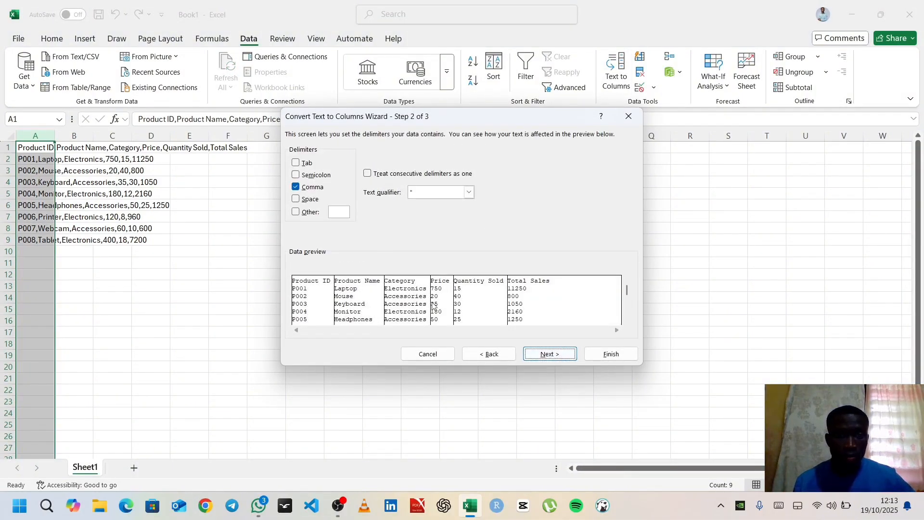
pyautogui.click(560, 356)
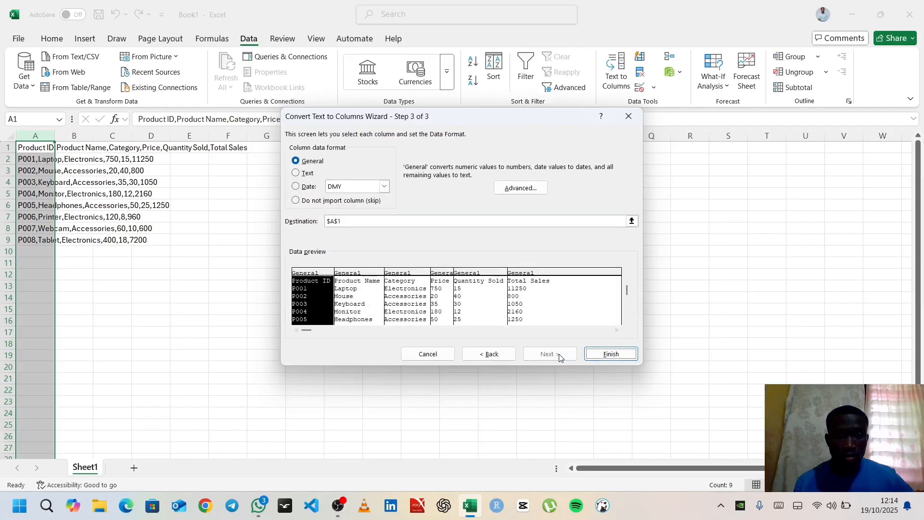
pyautogui.click(611, 354)
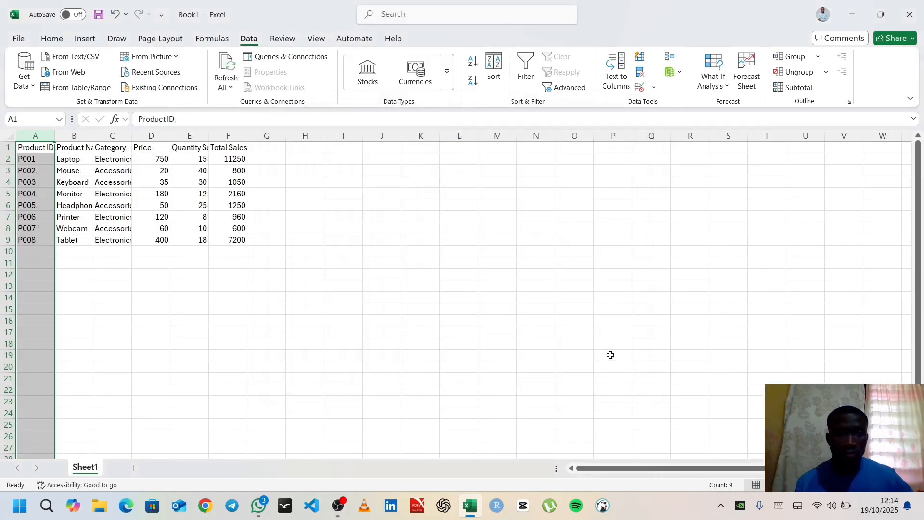
# Autofit the widths of the Category, Product Name and Quantity Sold columns to their contents
pyautogui.doubleClick(131, 136)
pyautogui.doubleClick(93, 135)
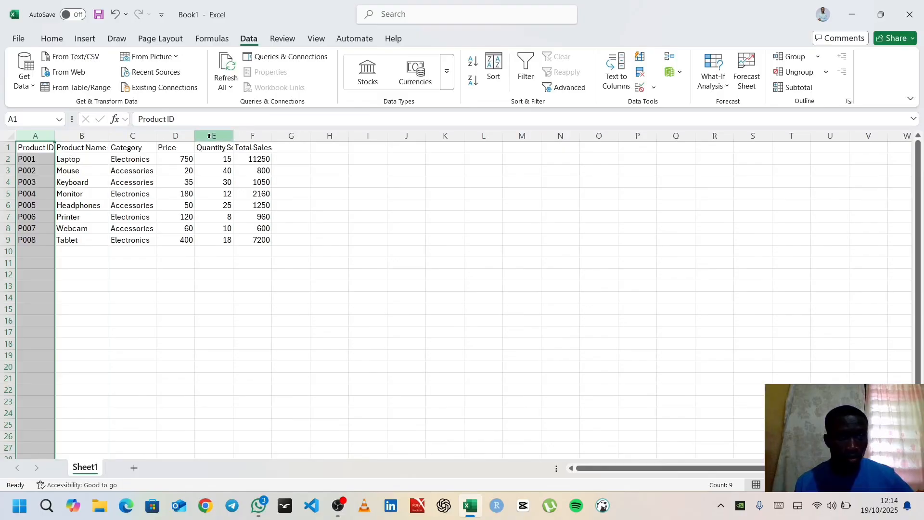
pyautogui.doubleClick(232, 136)
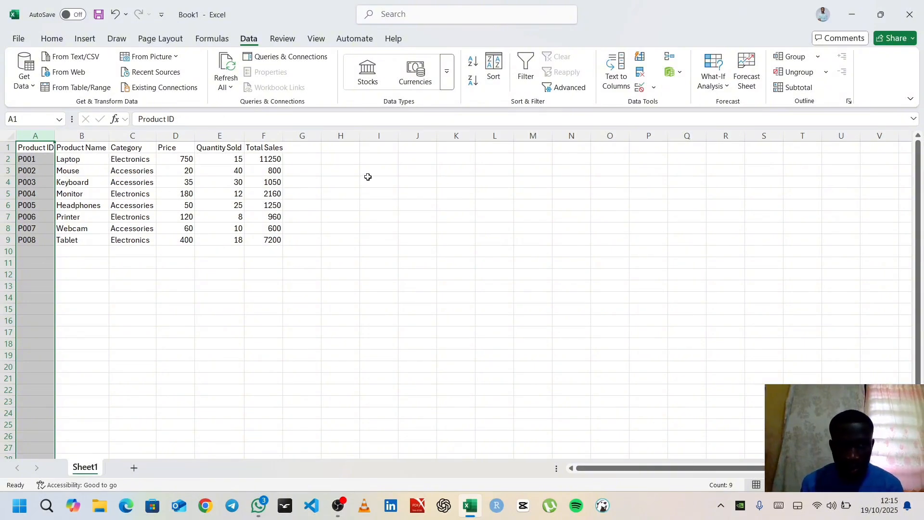
# Enter the formula =INDEX(C2:C9,3) in cell H4 and dismiss the desktop notification
pyautogui.click(337, 182)
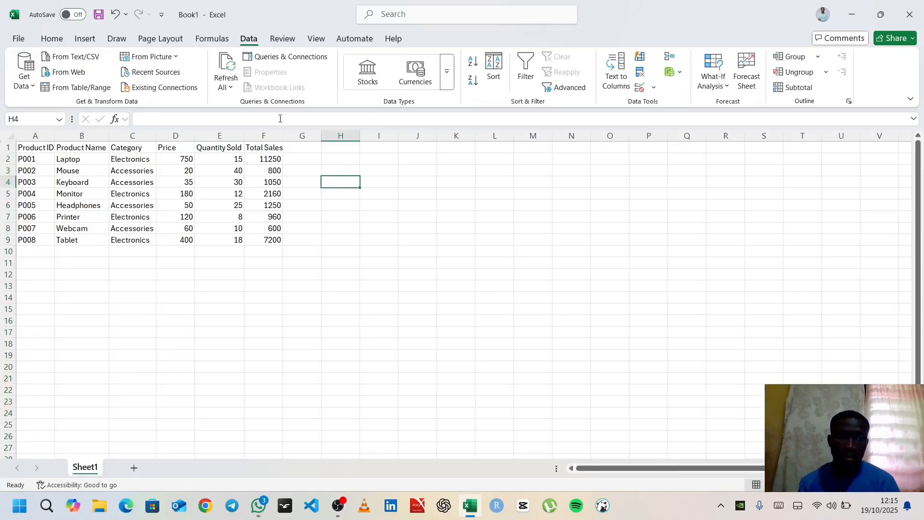
pyautogui.click(280, 115)
pyautogui.write('=')
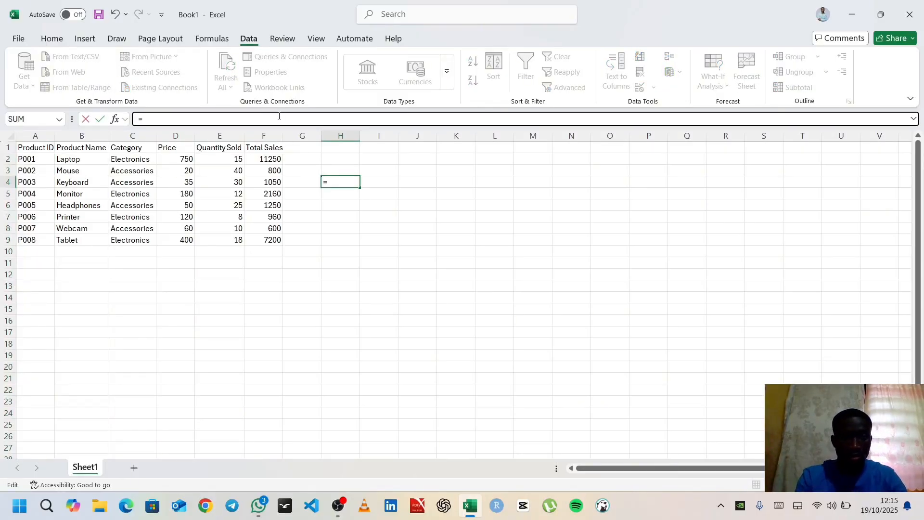
pyautogui.write('INDEX')
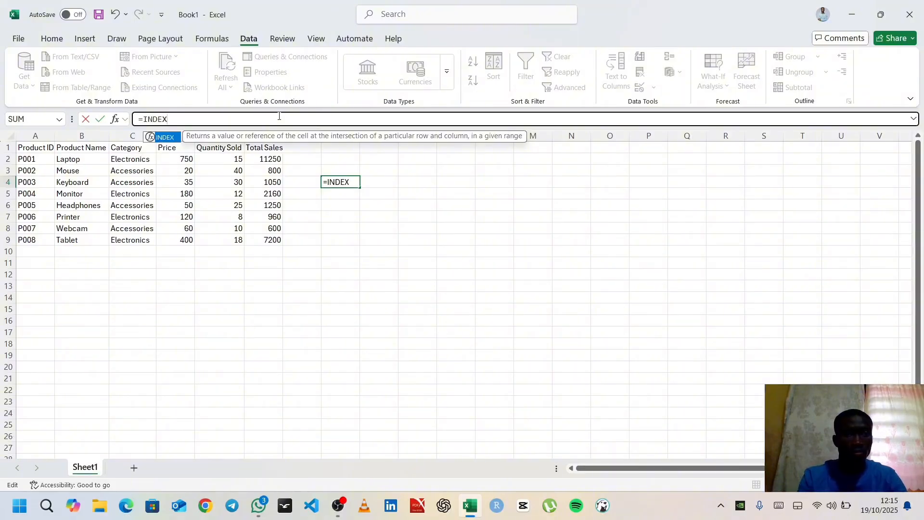
pyautogui.write('(')
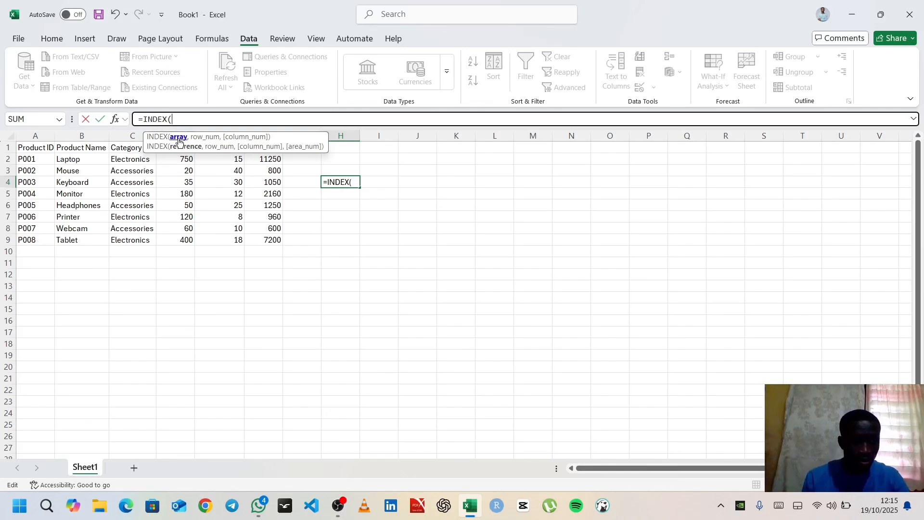
pyautogui.write('C')
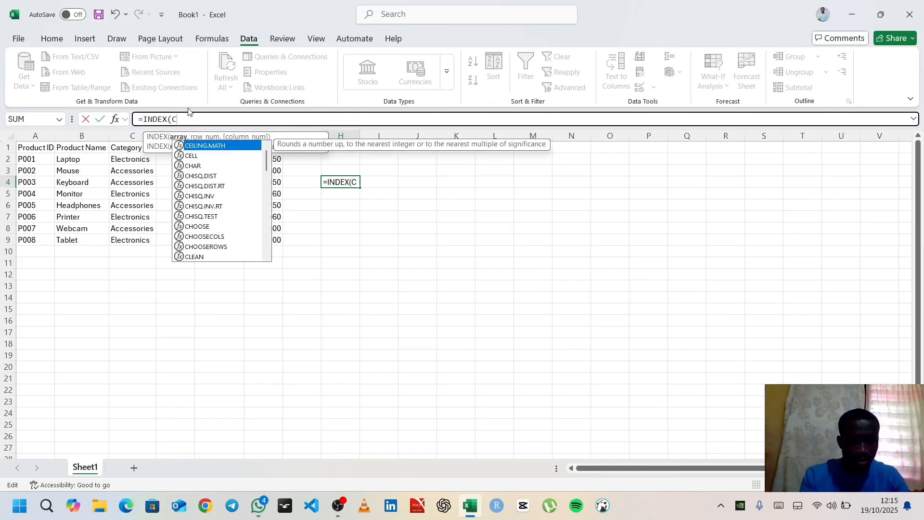
pyautogui.write('2')
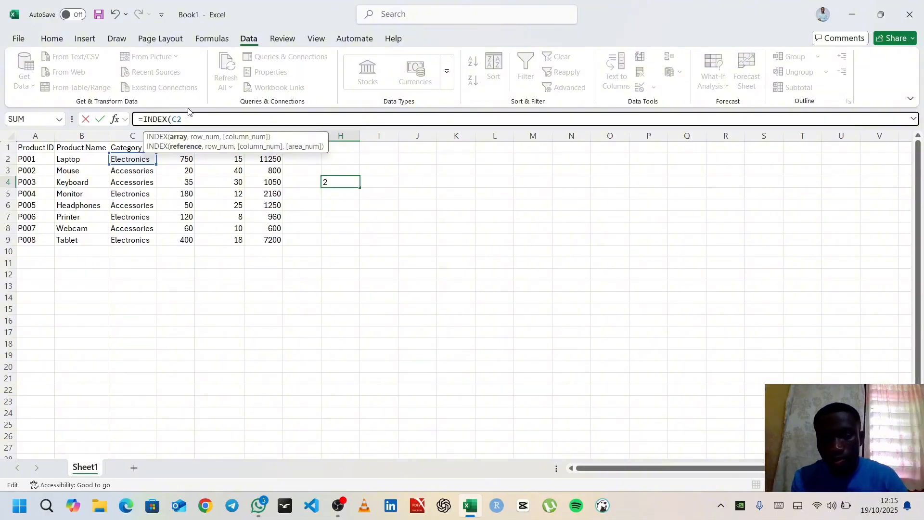
pyautogui.write(':')
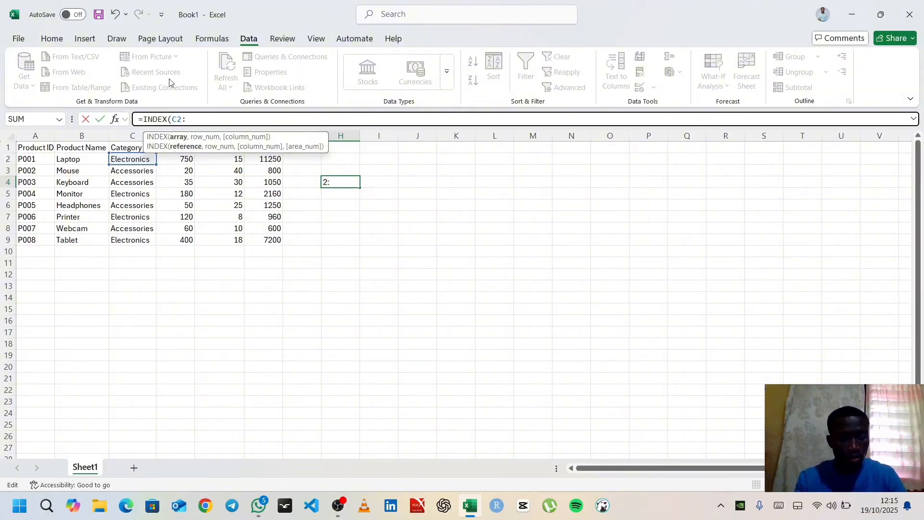
pyautogui.write('C9')
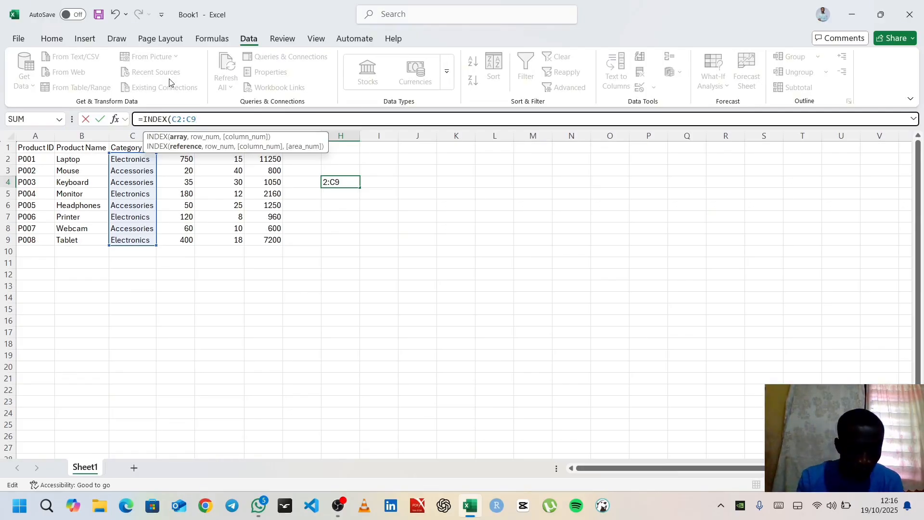
pyautogui.write(',')
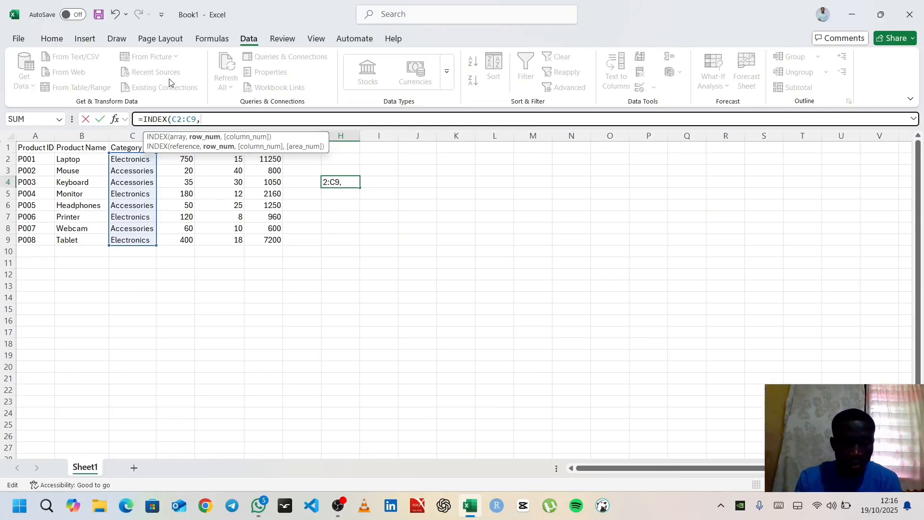
pyautogui.write('3')
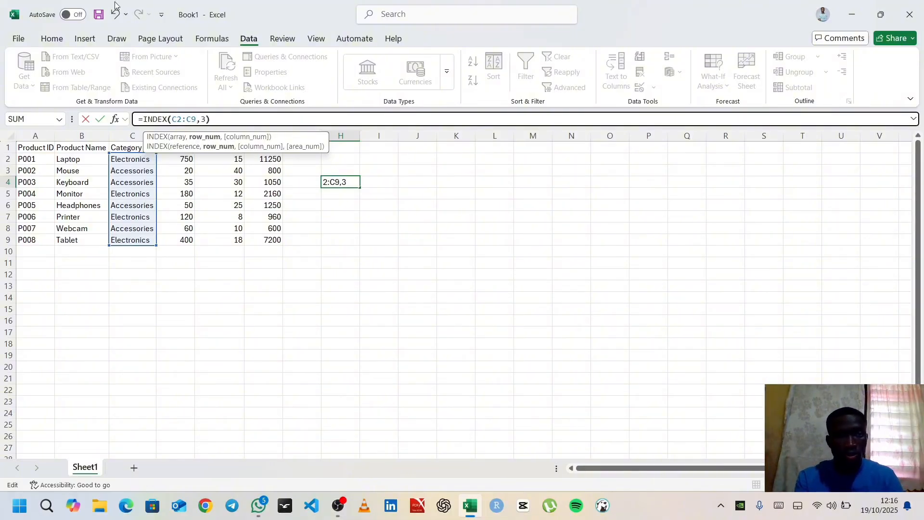
pyautogui.write(')')
pyautogui.press('Return')
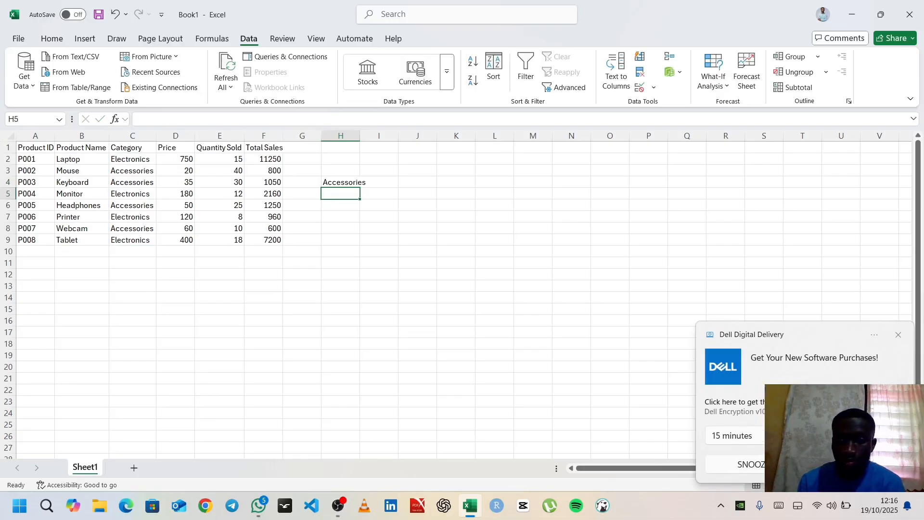
pyautogui.click(898, 334)
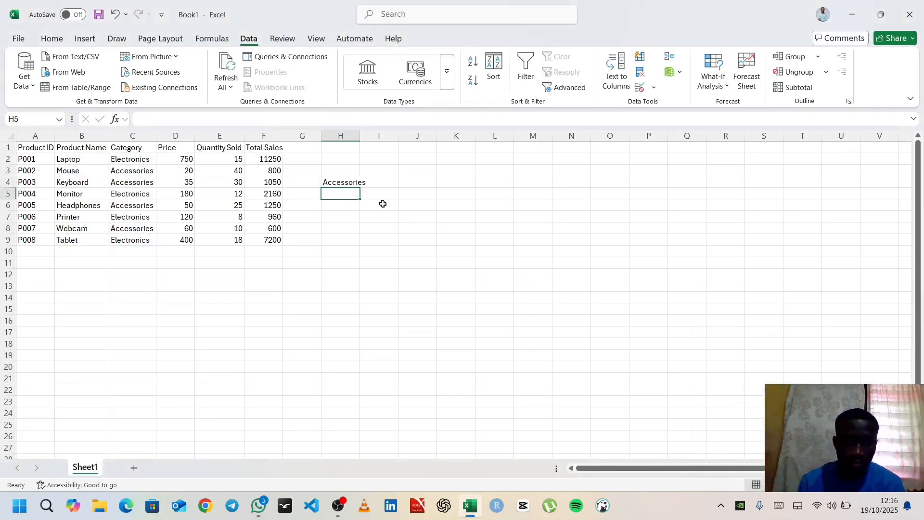
pyautogui.click(346, 181)
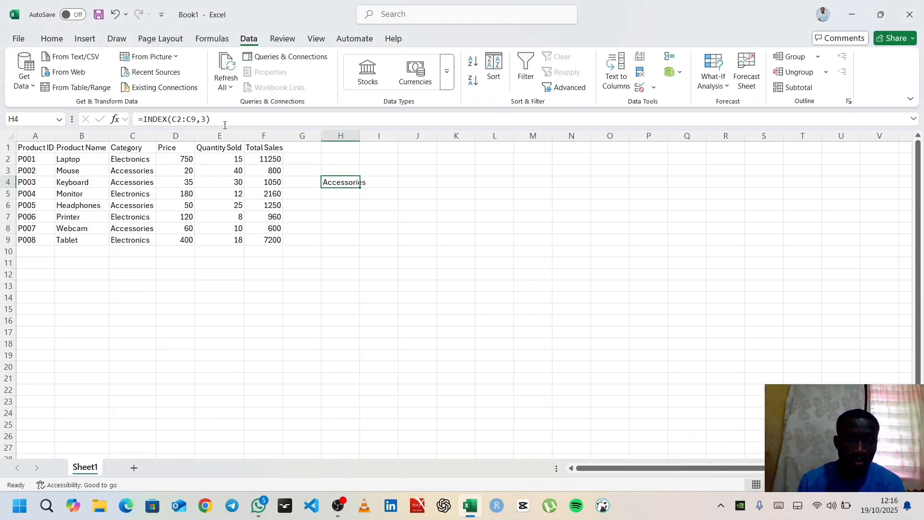
pyautogui.moveTo(197, 119); pyautogui.dragTo(173, 119)
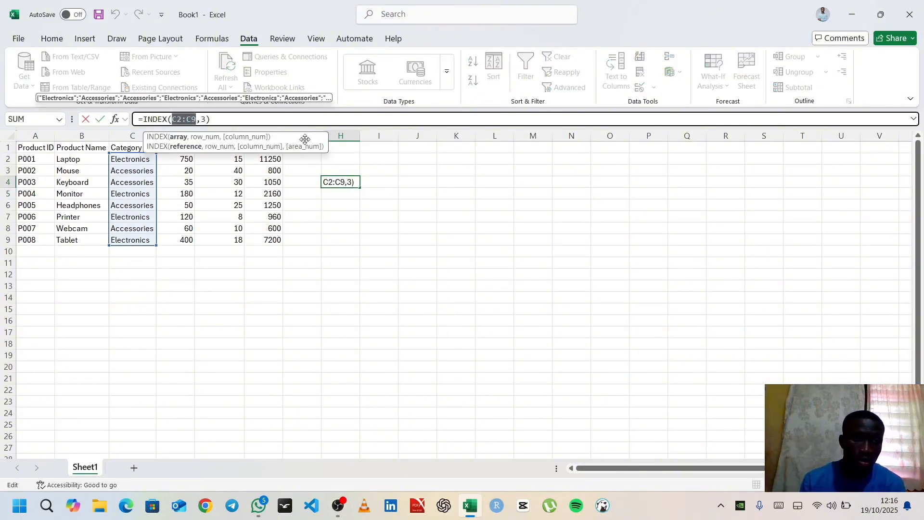
pyautogui.click(272, 281)
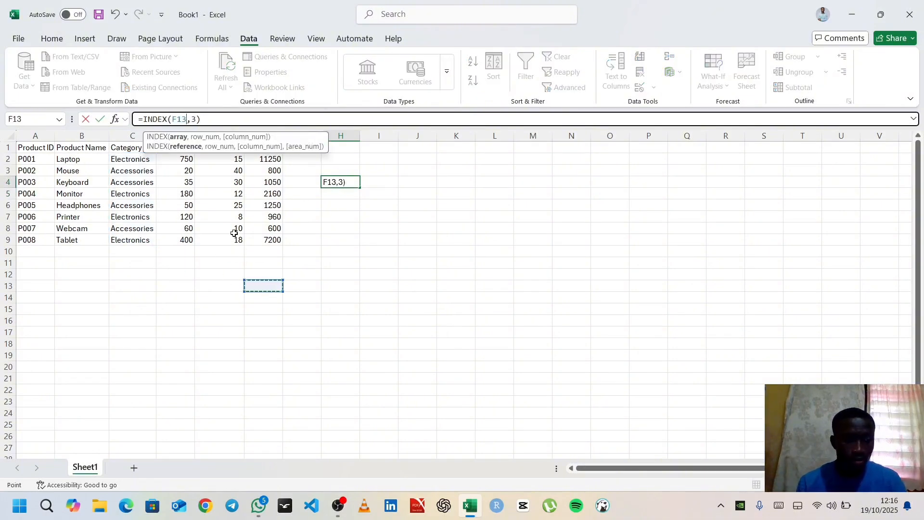
pyautogui.press('Escape')
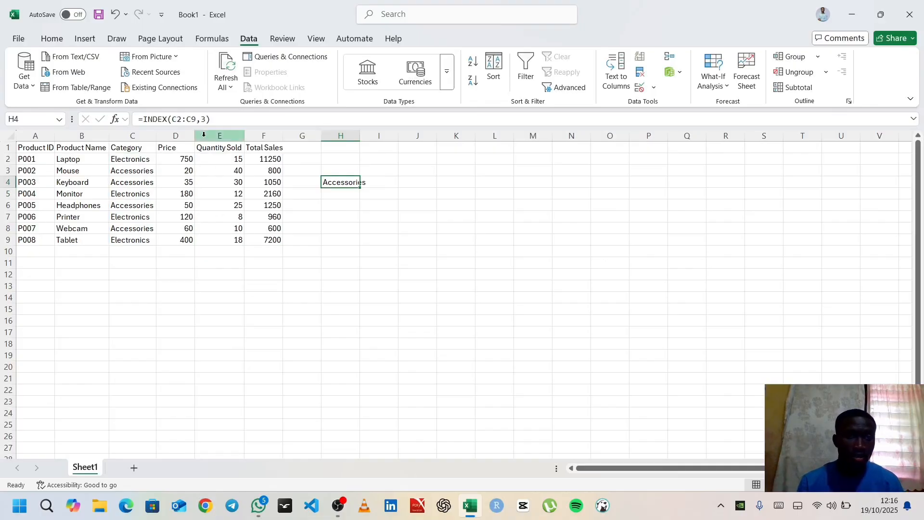
# Replace the array in H4's INDEX formula with the Price range D2:D9
pyautogui.moveTo(198, 120); pyautogui.dragTo(174, 126)
pyautogui.write('D2')
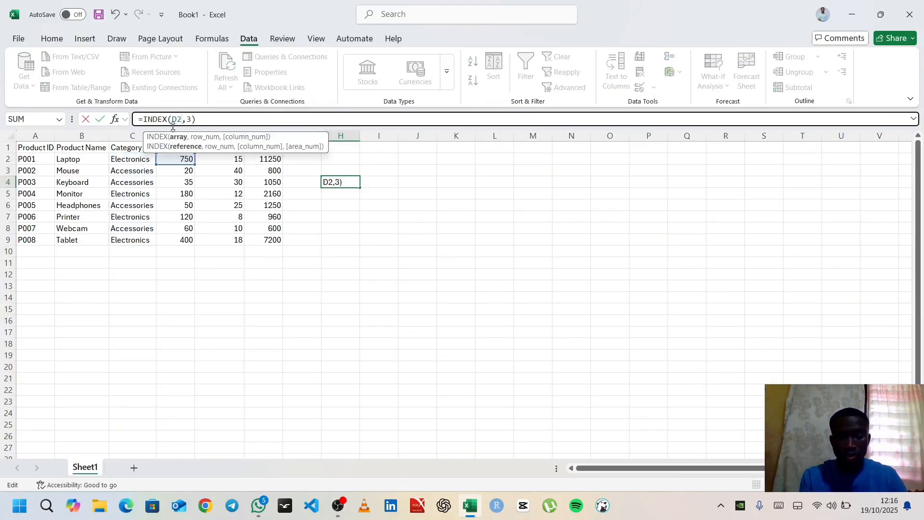
pyautogui.write(':')
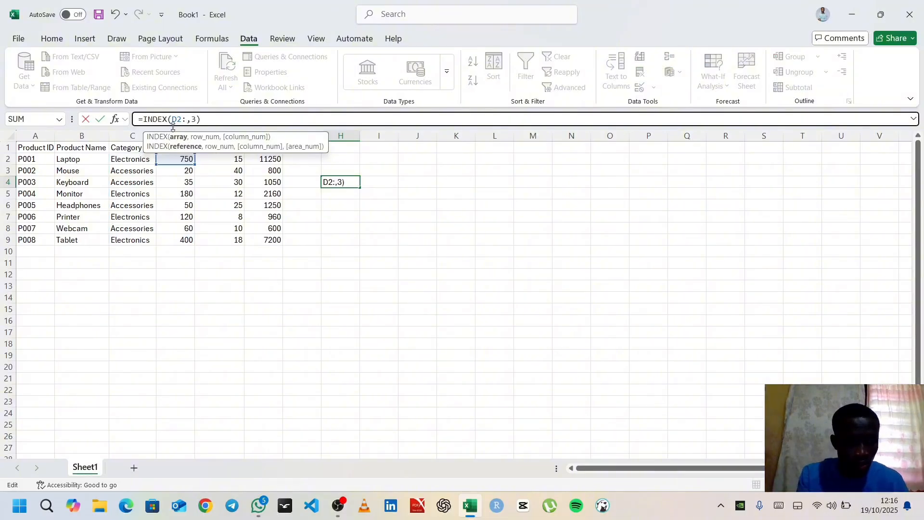
pyautogui.write('D9')
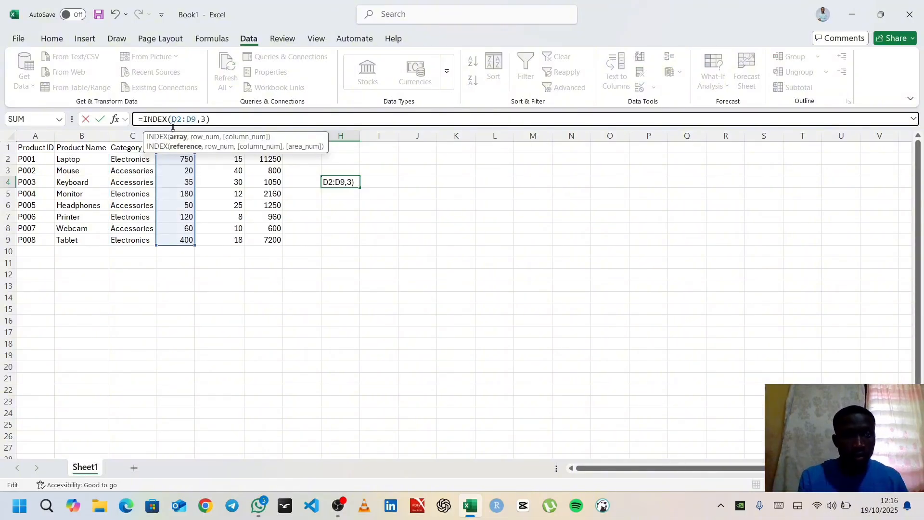
pyautogui.press('Return')
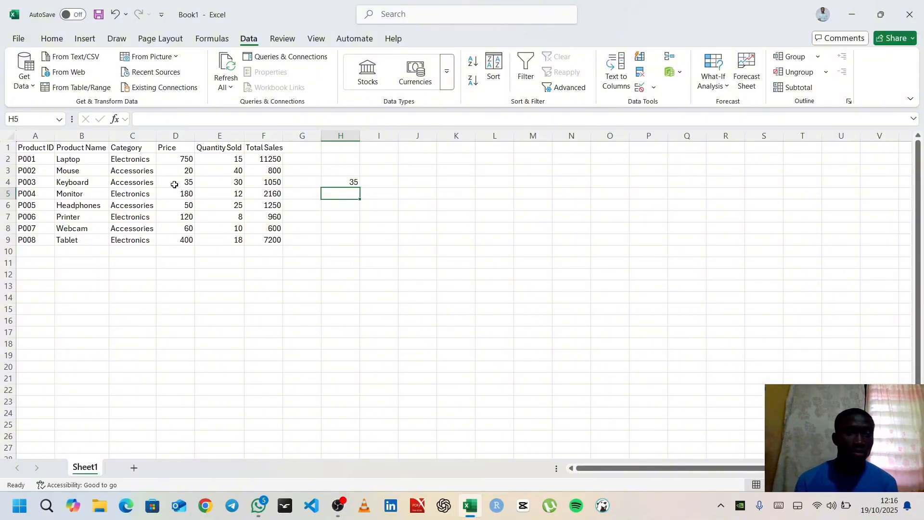
# Remove the row number from H4's formula so it reads =INDEX(D2:D9,), and dismiss the spill notice
pyautogui.doubleClick(353, 183)
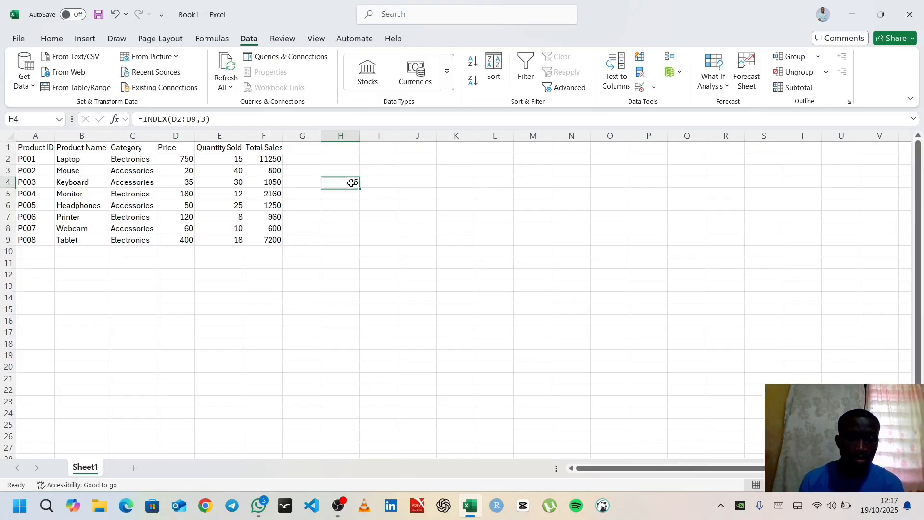
pyautogui.click(208, 119)
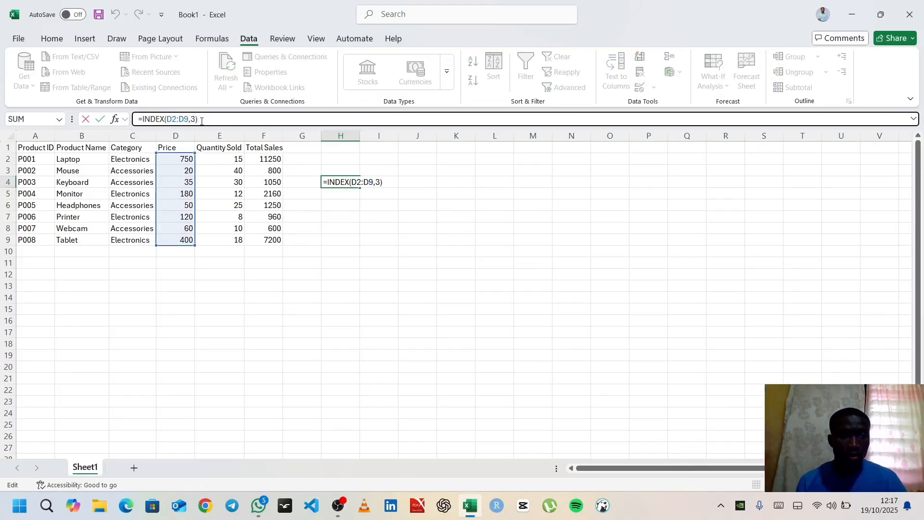
pyautogui.press('Left')
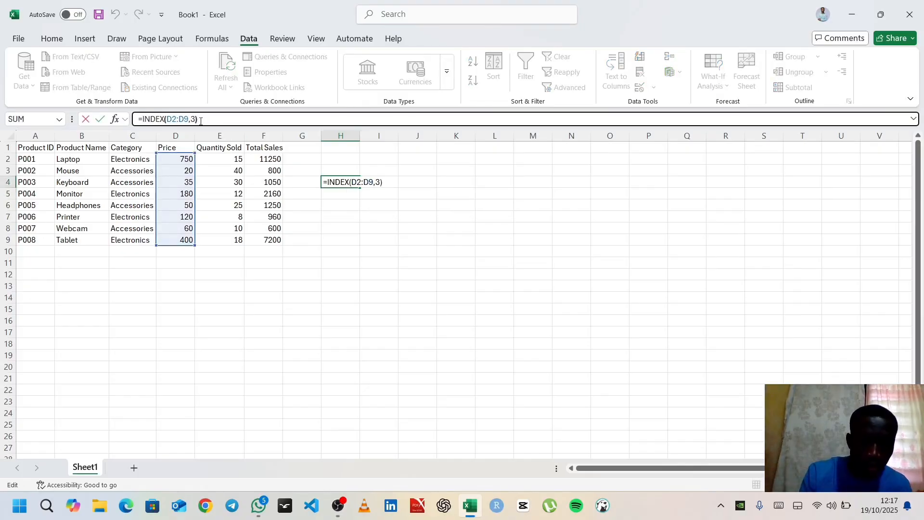
pyautogui.press('BackSpace')
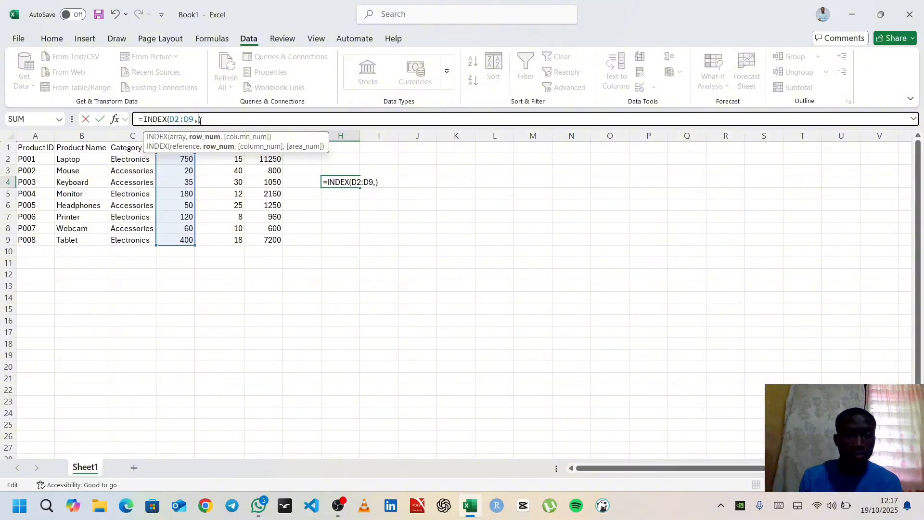
pyautogui.press('Return')
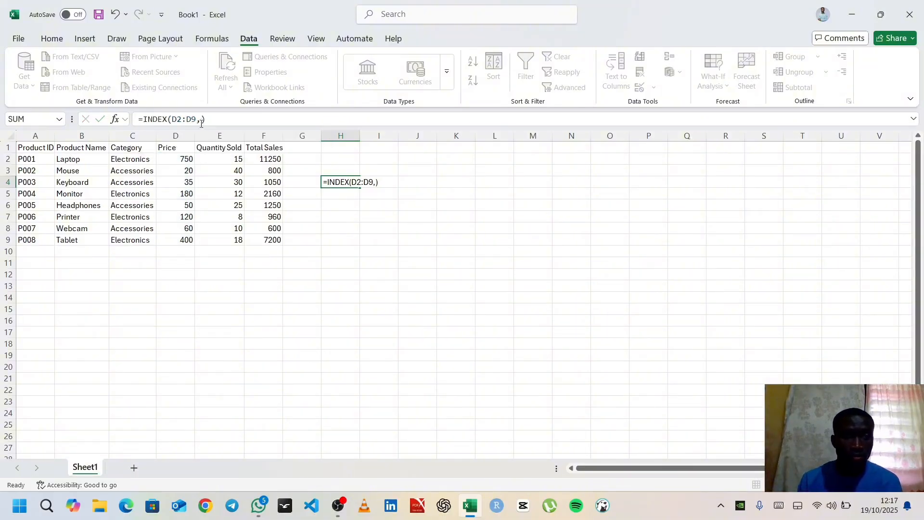
pyautogui.click(445, 241)
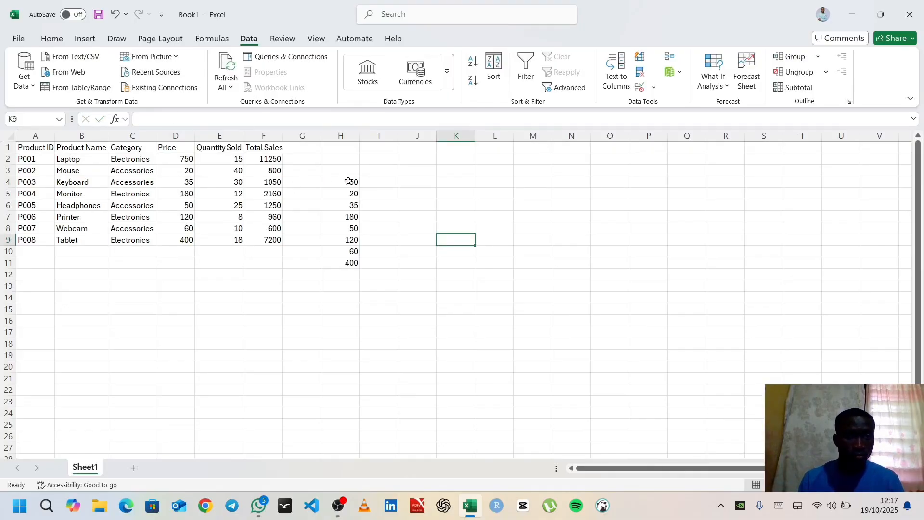
# Add row number 4 to the formula in H4 so it reads =INDEX(D2:D9, 4)
pyautogui.doubleClick(349, 181)
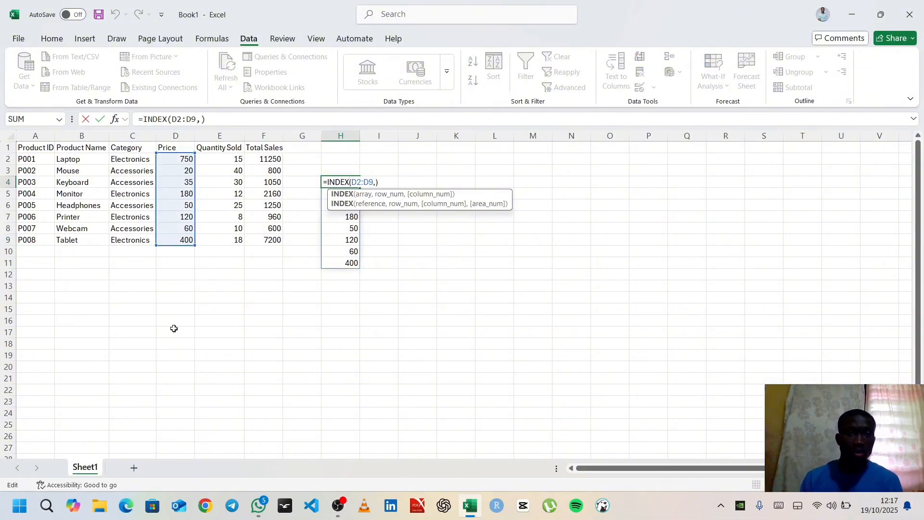
pyautogui.click(192, 119)
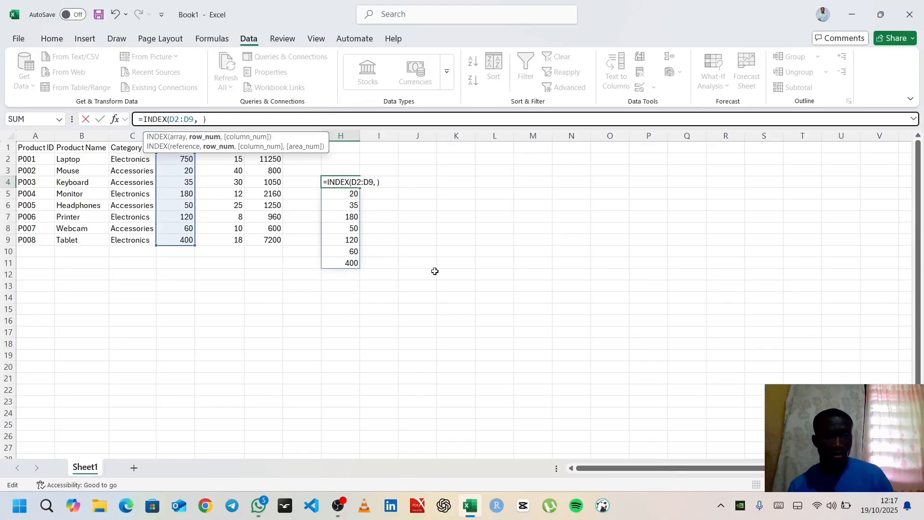
pyautogui.write('4')
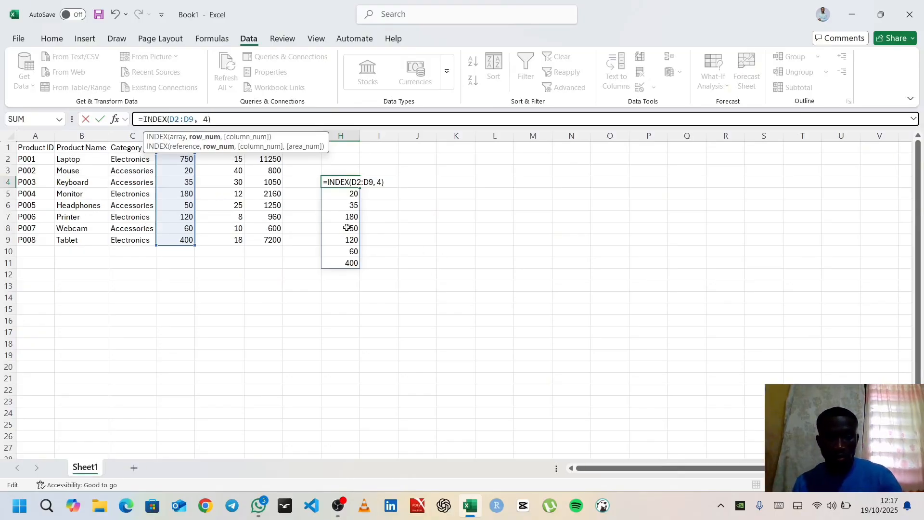
pyautogui.press('Return')
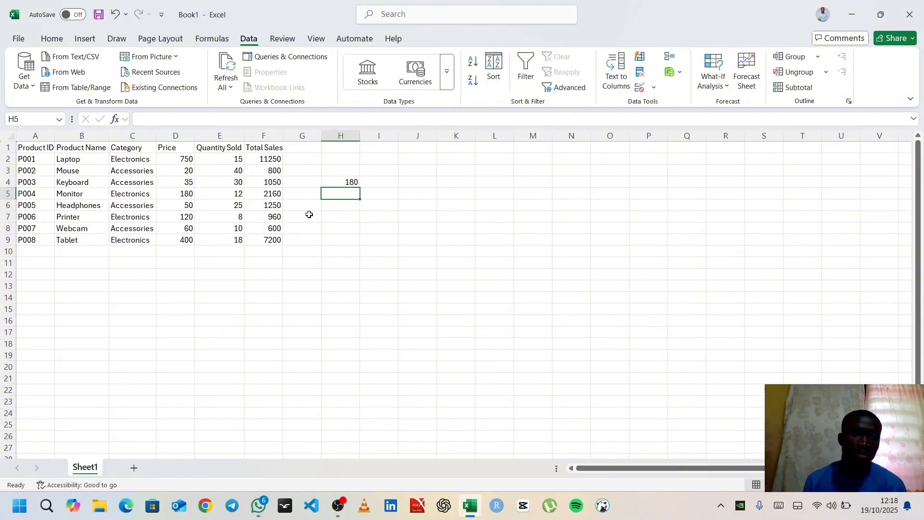
pyautogui.click(164, 117)
pyautogui.click(163, 117)
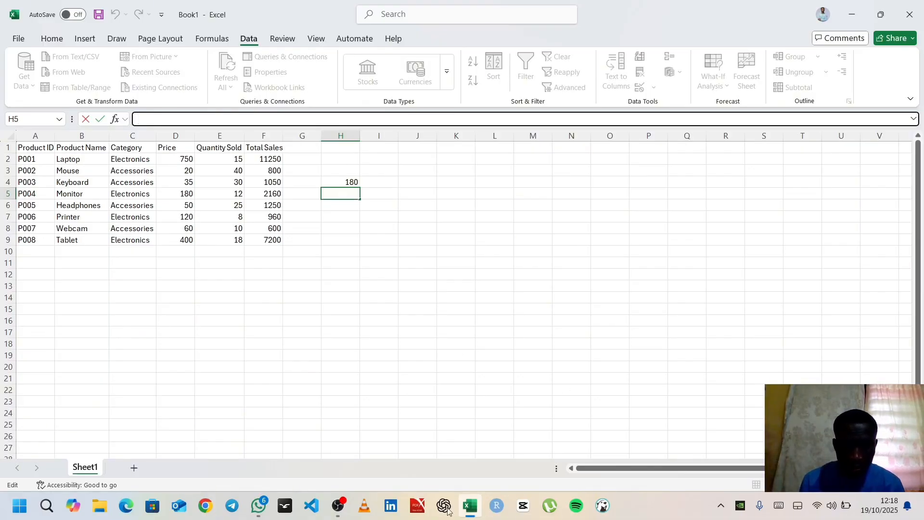
pyautogui.click(338, 505)
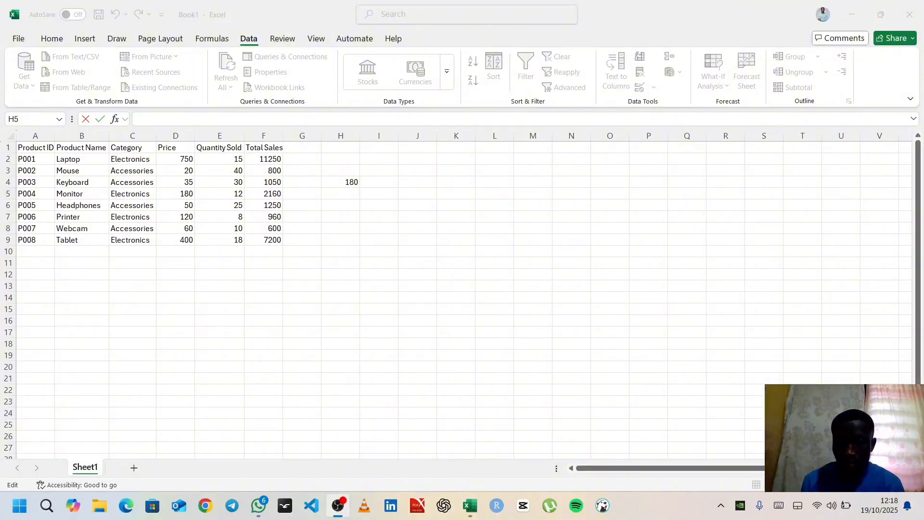
pyautogui.click(467, 506)
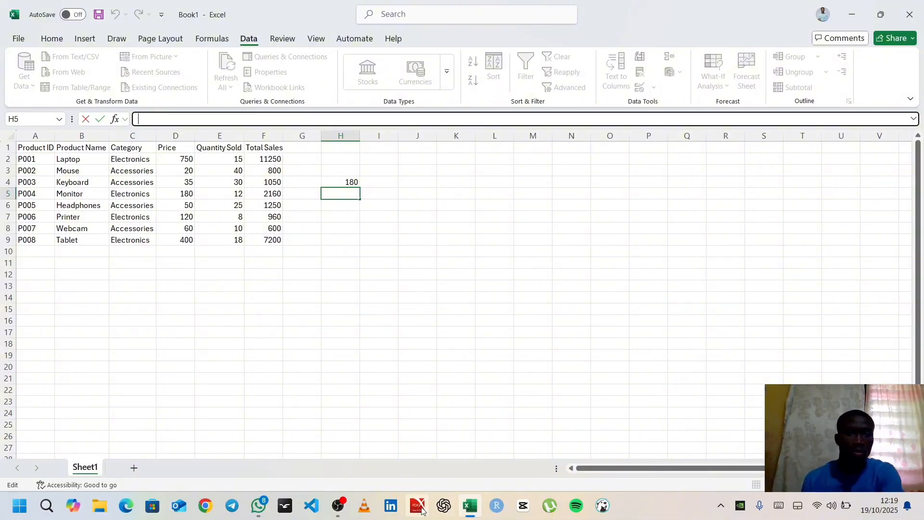
pyautogui.click(349, 225)
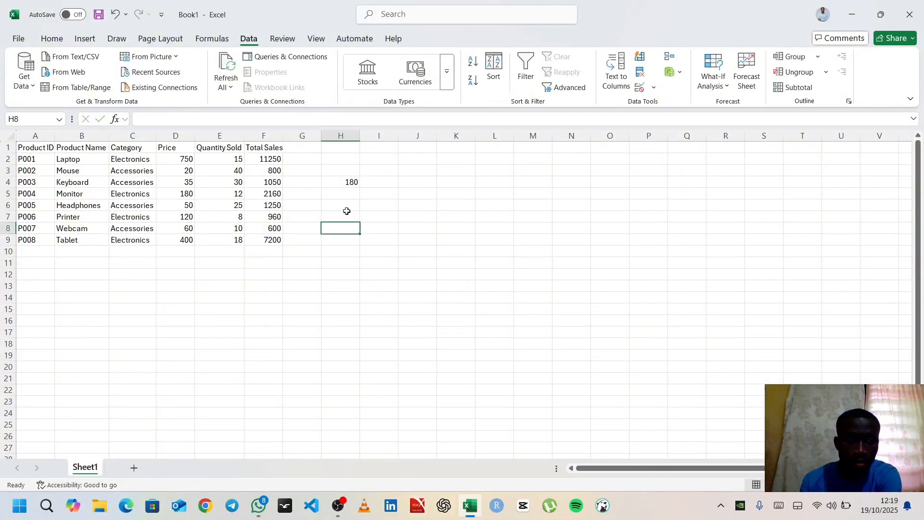
# Start a MATCH formula in cell H5 with "KEYBOARD" as the lookup value
pyautogui.click(339, 193)
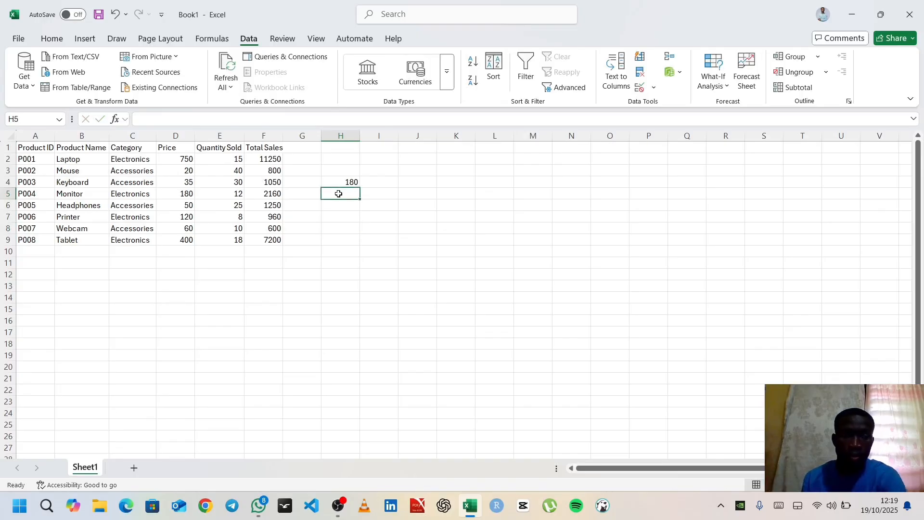
pyautogui.write('=')
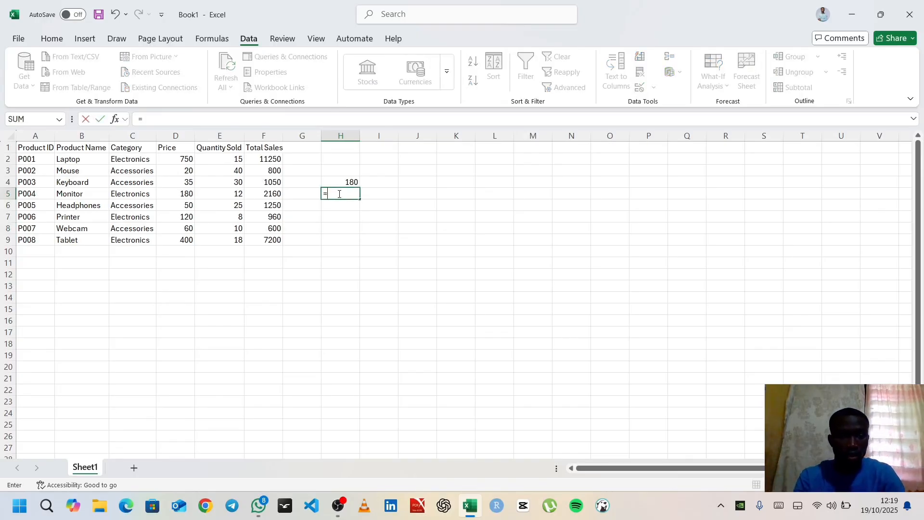
pyautogui.write('MATCH')
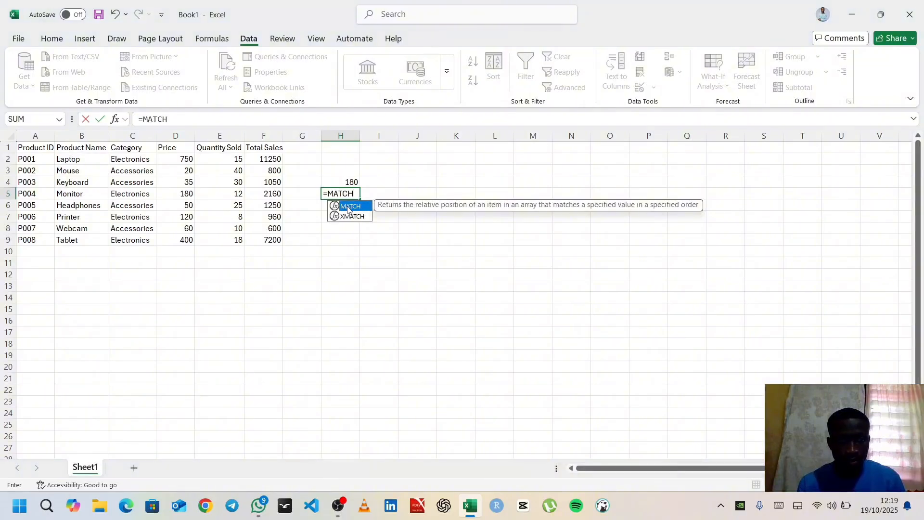
pyautogui.doubleClick(347, 206)
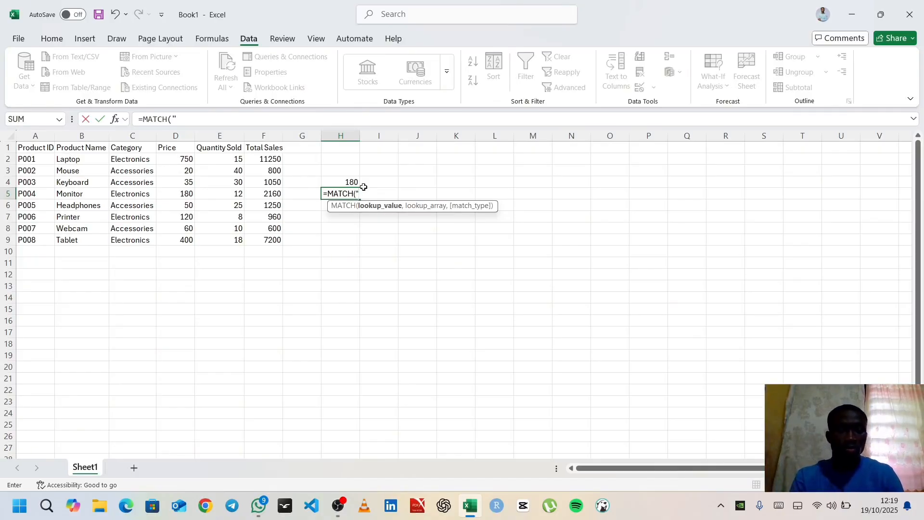
pyautogui.write('KEYB')
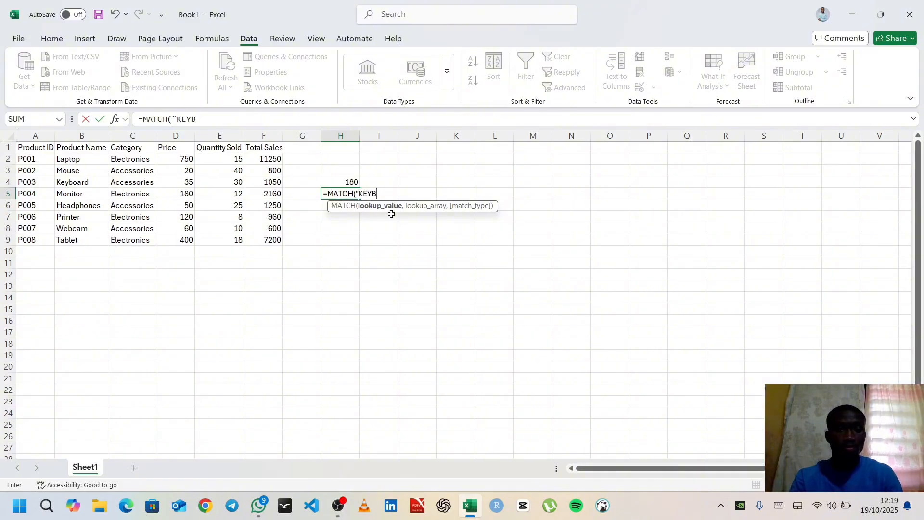
pyautogui.write('OARD"')
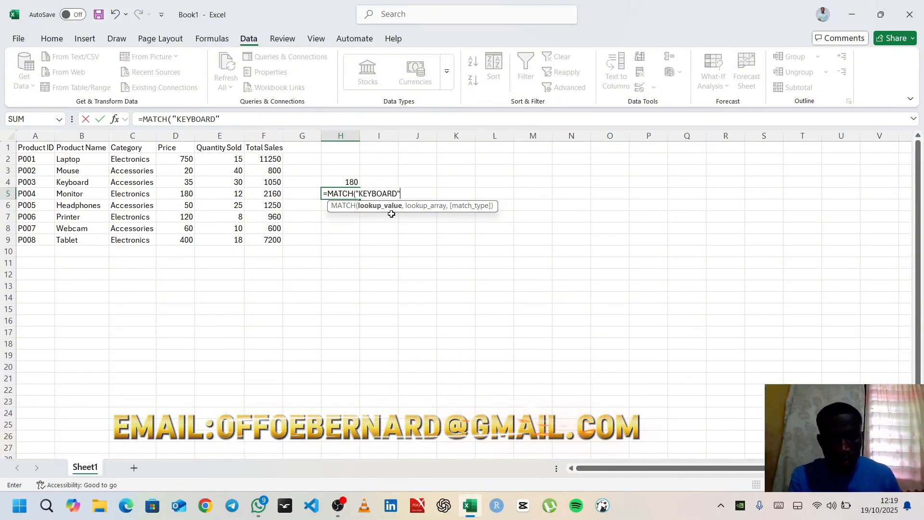
pyautogui.write(',')
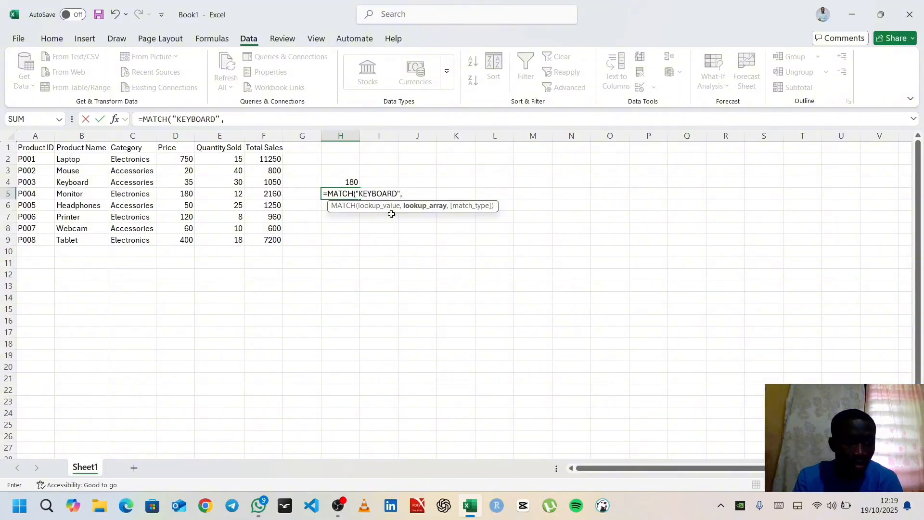
# Complete H5's MATCH formula with the Product Name range B2:B9 as lookup array and match type 0
pyautogui.write('B2')
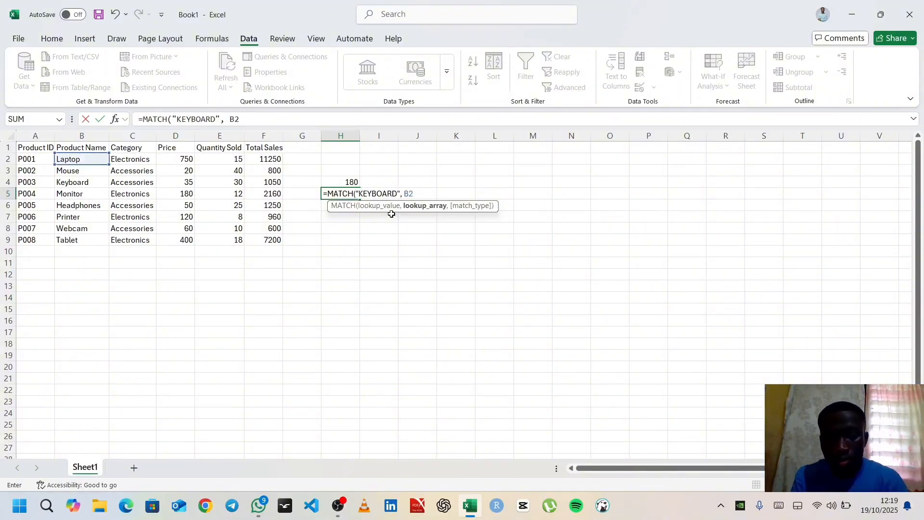
pyautogui.write(':B9')
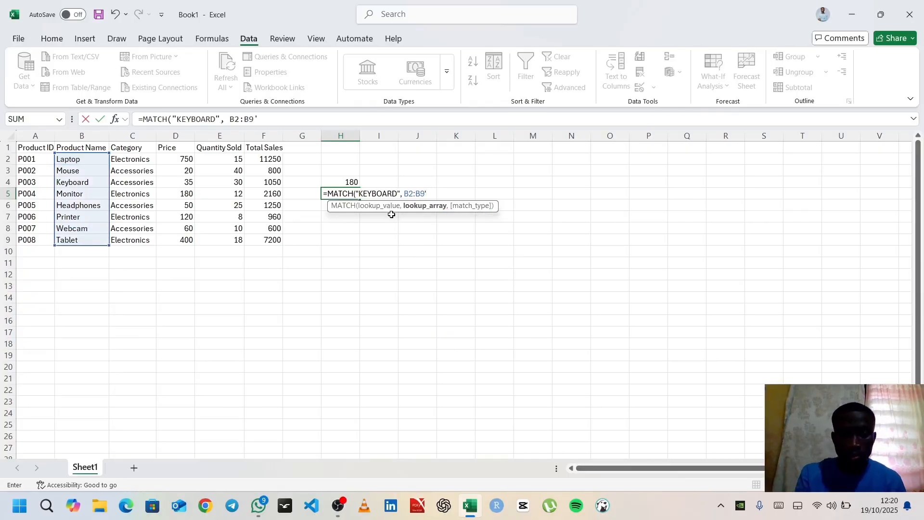
pyautogui.write(',')
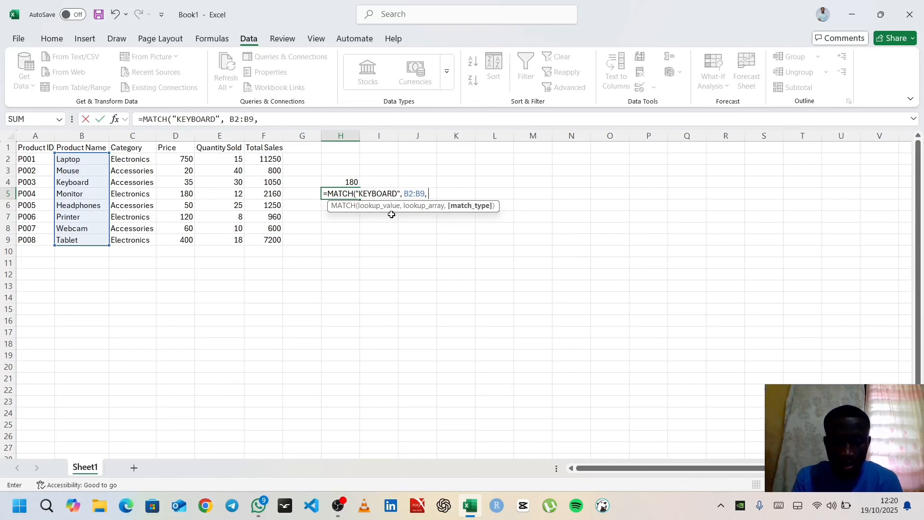
pyautogui.write('0')
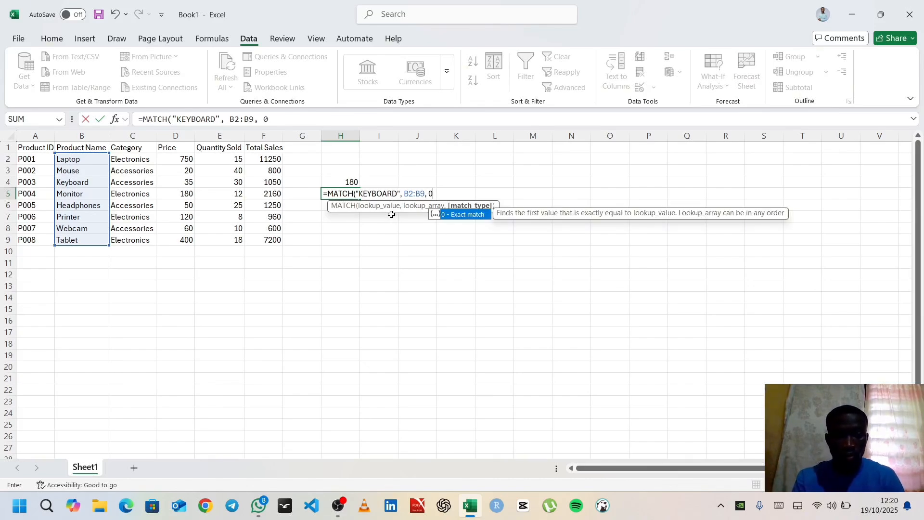
pyautogui.write(')')
pyautogui.press('Return')
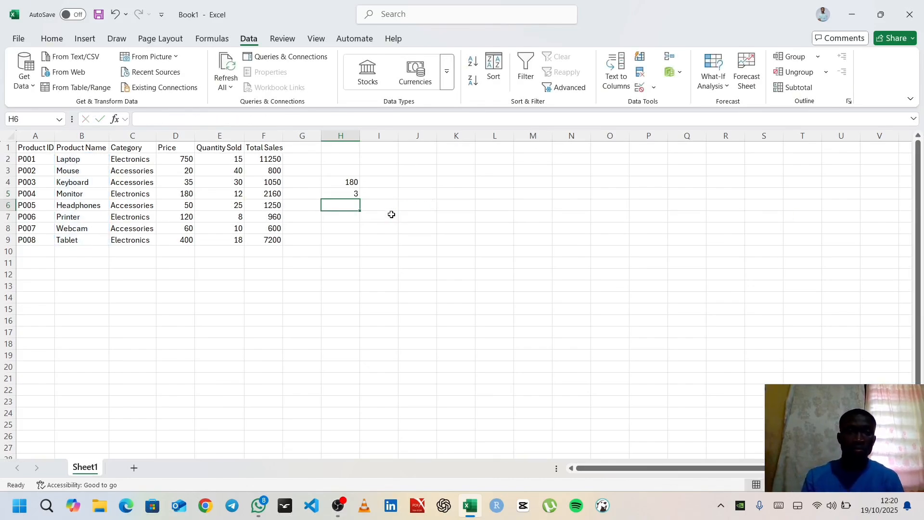
# Remove the match type from H5's formula so it reads =MATCH("KEYBOARD", B2:B9)
pyautogui.click(350, 192)
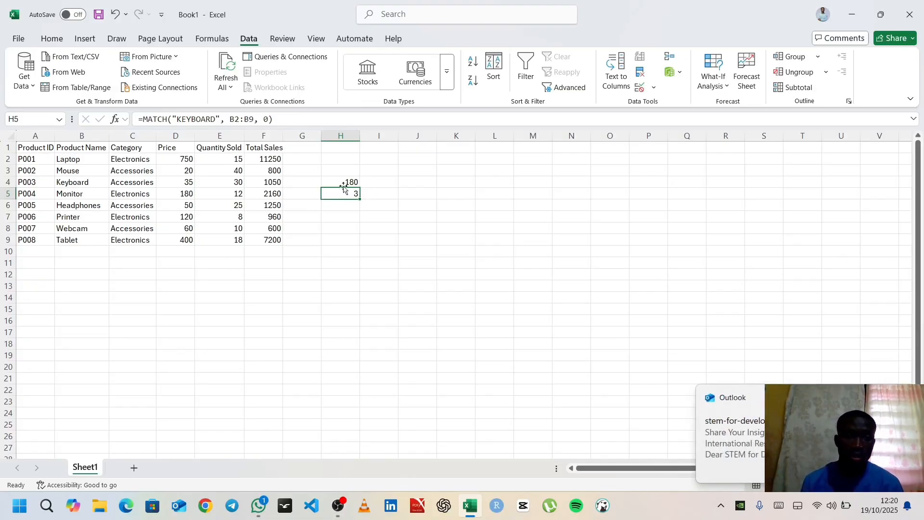
pyautogui.click(280, 122)
pyautogui.press('BackSpace')
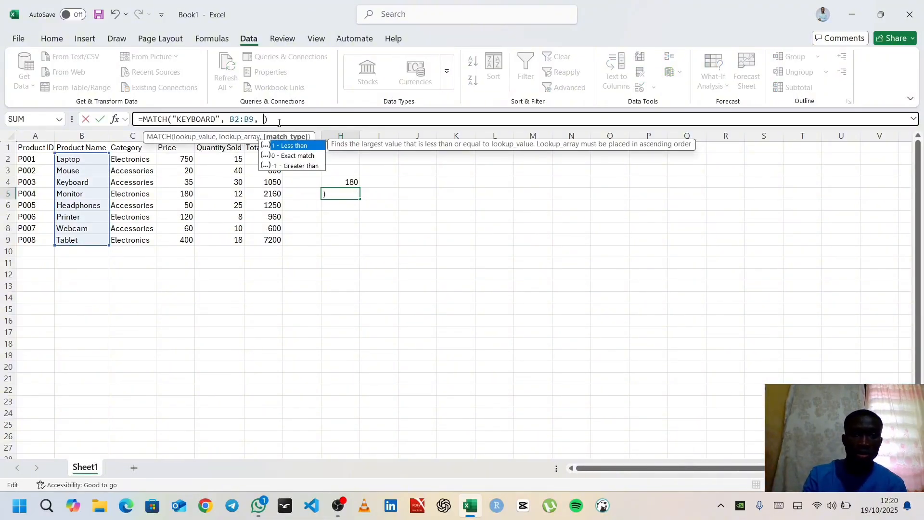
pyautogui.press('BackSpace')
pyautogui.press('BackSpace')
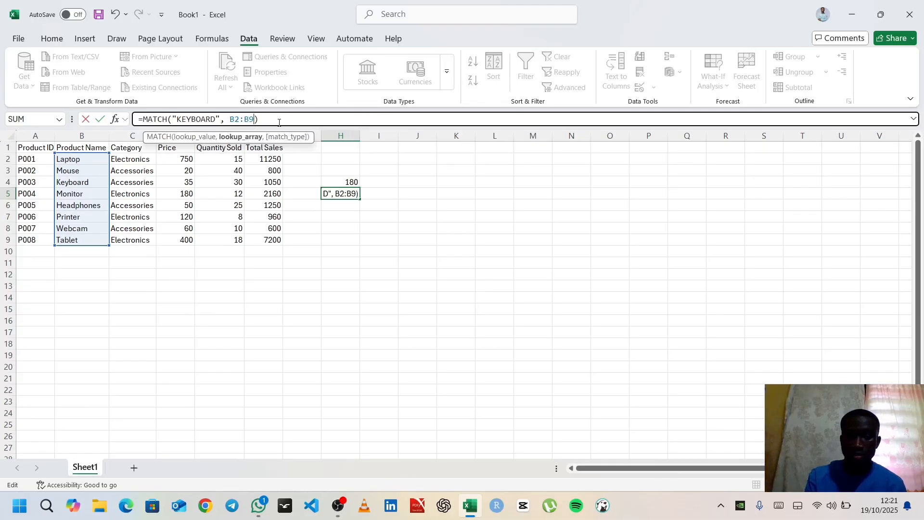
pyautogui.press('Return')
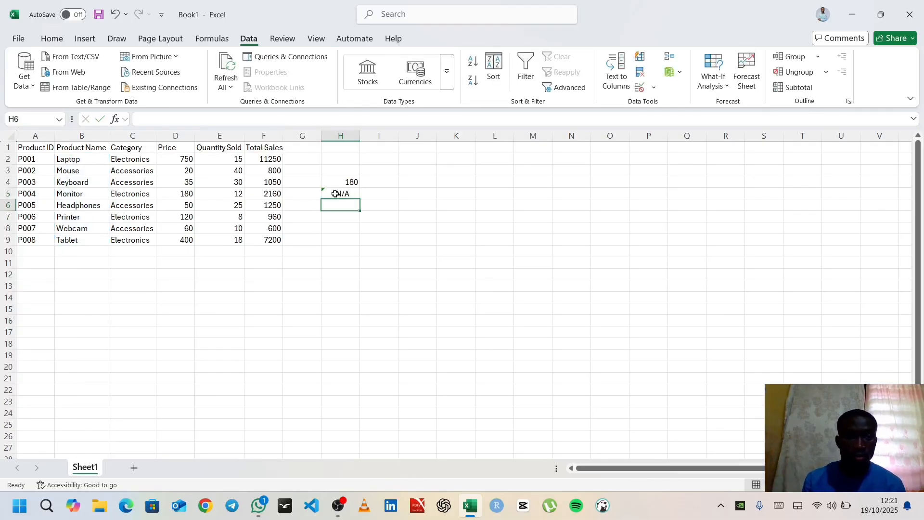
# Add a comma with an empty match type to H5's formula so it reads =MATCH("KEYBOARD", B2:B9,)
pyautogui.click(336, 193)
pyautogui.click(278, 123)
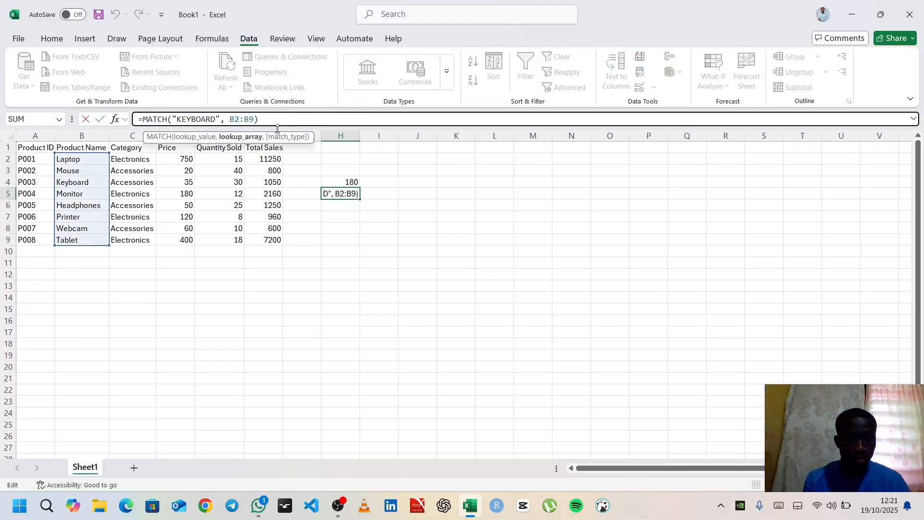
pyautogui.write(',')
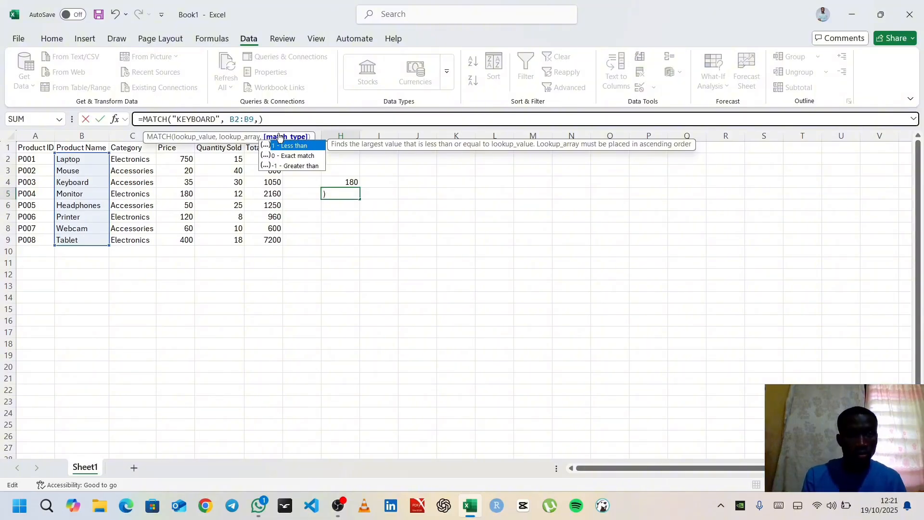
pyautogui.press('Return')
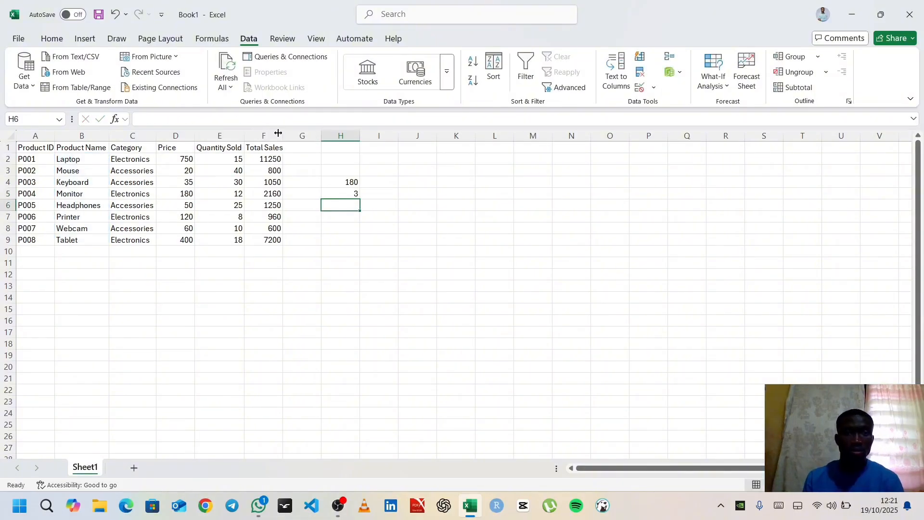
# Restore match type 0 in H5's formula so it reads =MATCH("KEYBOARD", B2:B9,0)
pyautogui.click(351, 193)
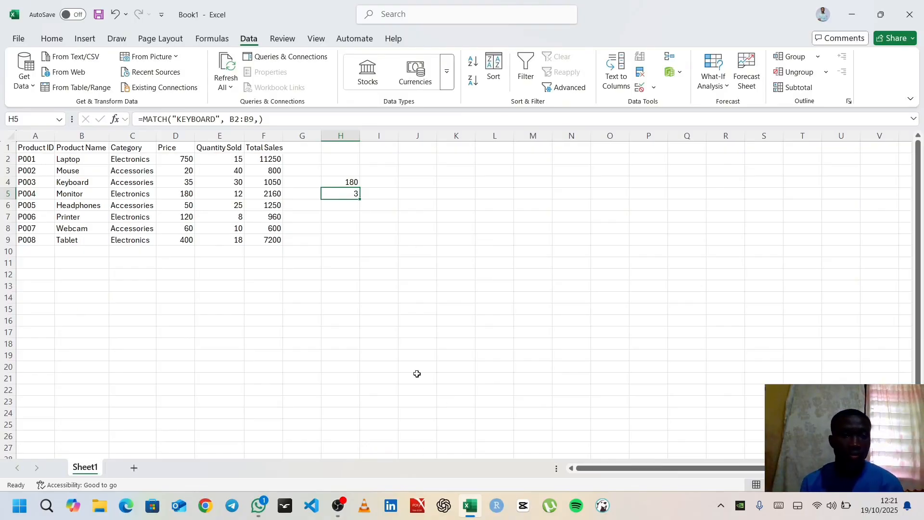
pyautogui.click(261, 120)
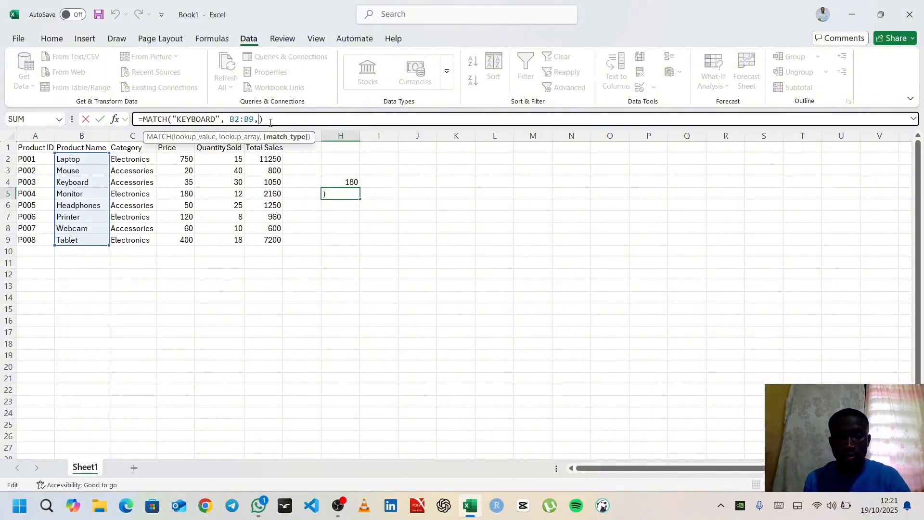
pyautogui.write('0')
pyautogui.press('Return')
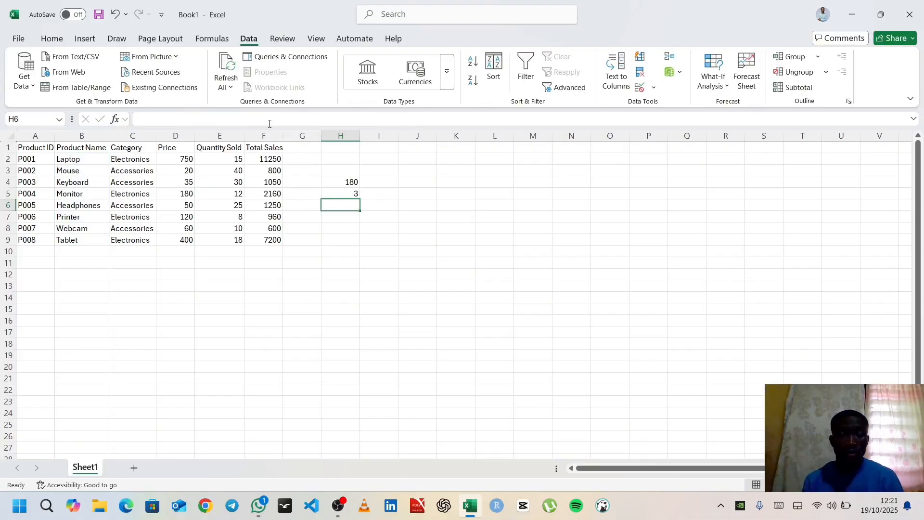
# Review the INDEX formula in H4 and the MATCH formula in H5, and select cell H6
pyautogui.doubleClick(336, 181)
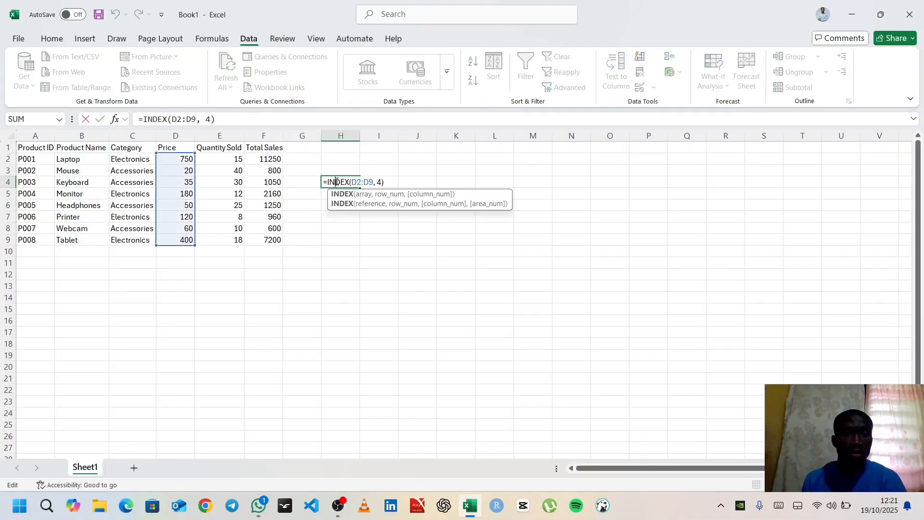
pyautogui.click(337, 283)
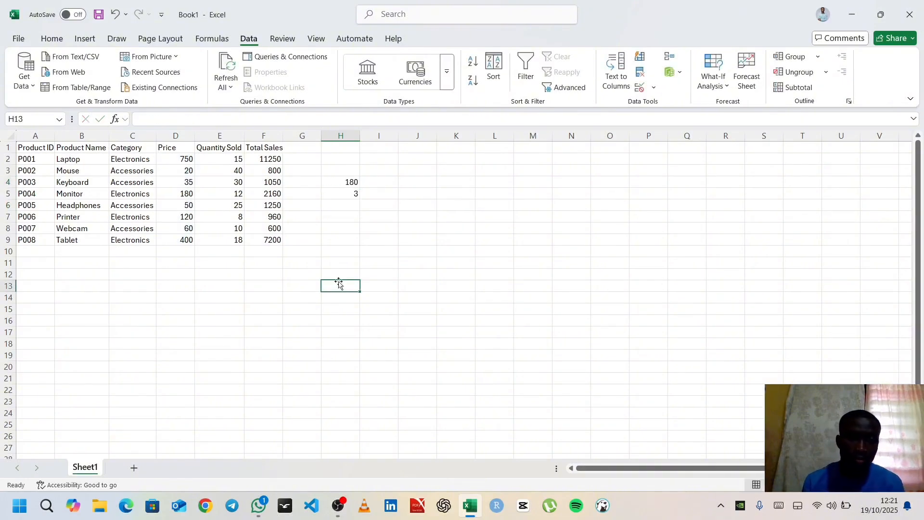
pyautogui.doubleClick(348, 192)
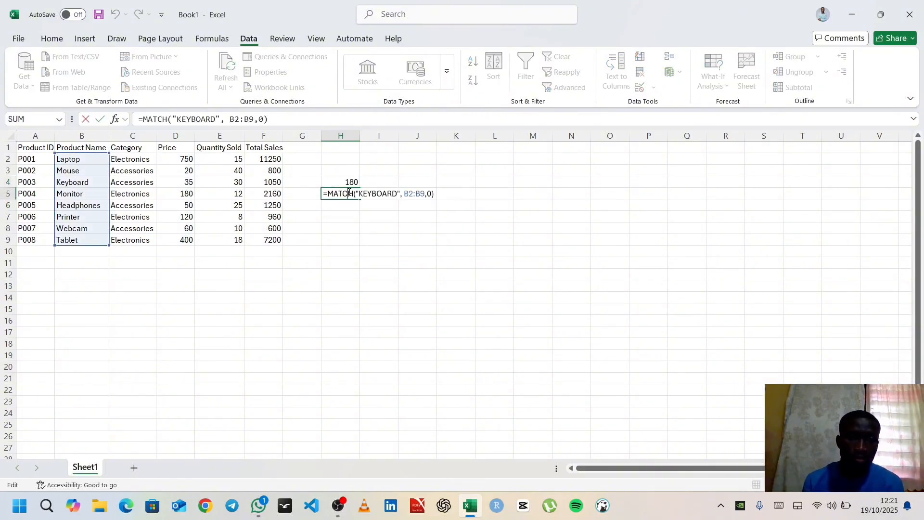
pyautogui.click(351, 259)
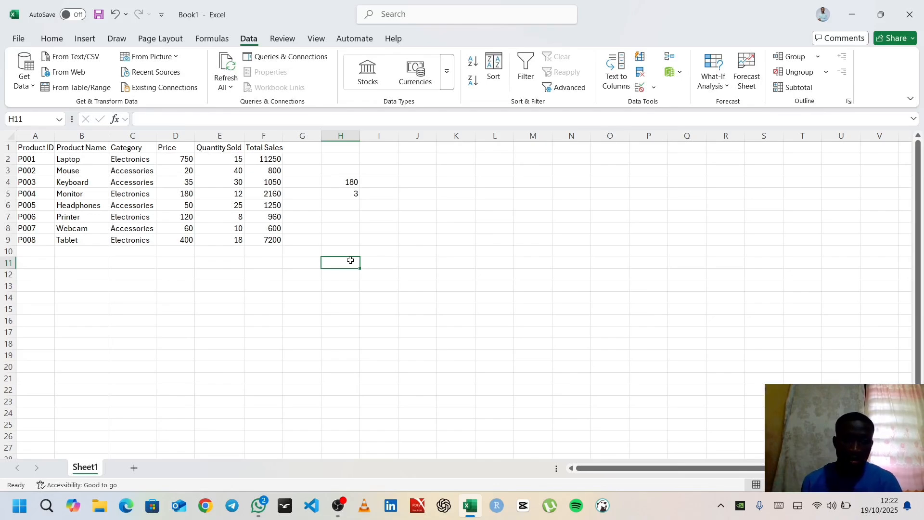
pyautogui.click(340, 203)
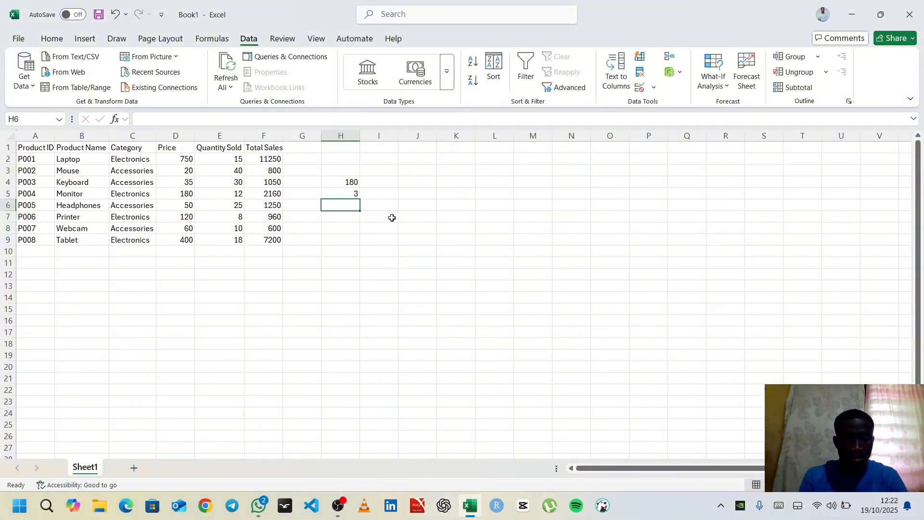
# Begin an INDEX formula in cell H6 with the price range D2:D9 as its array
pyautogui.write('=')
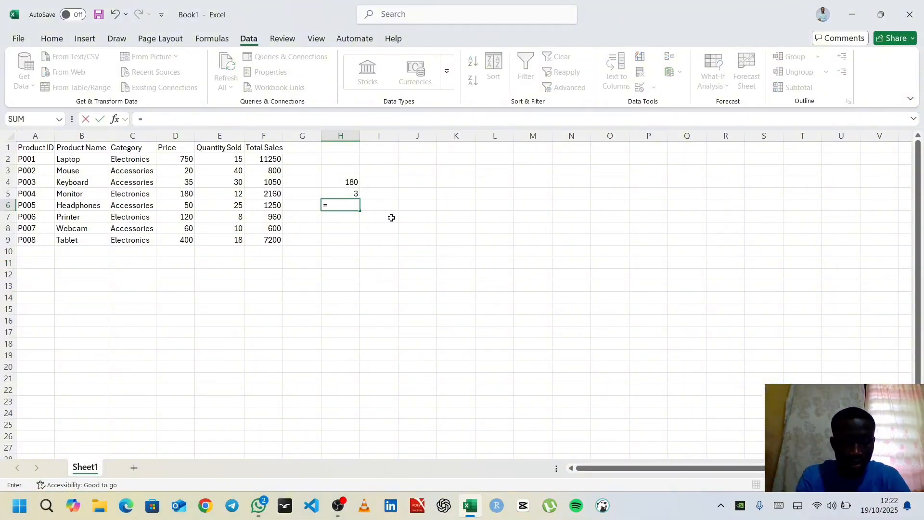
pyautogui.write('INDE')
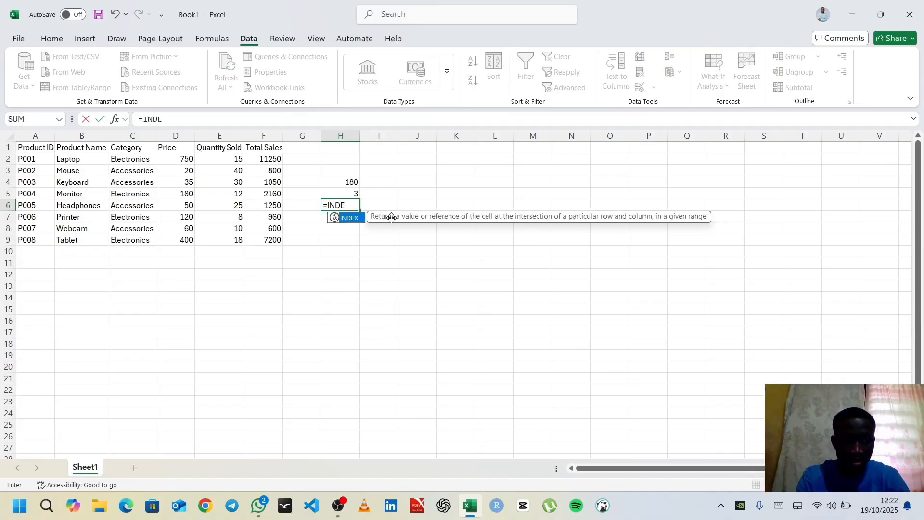
pyautogui.write('X(')
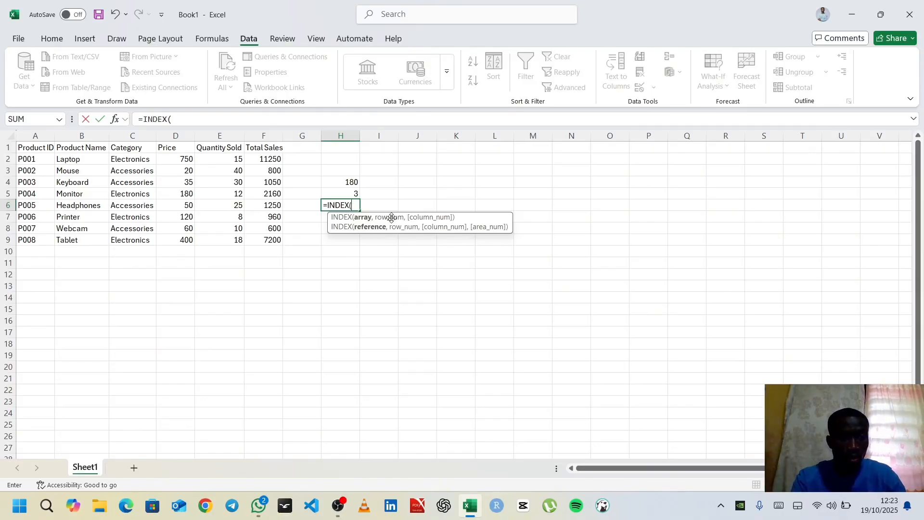
pyautogui.write('D')
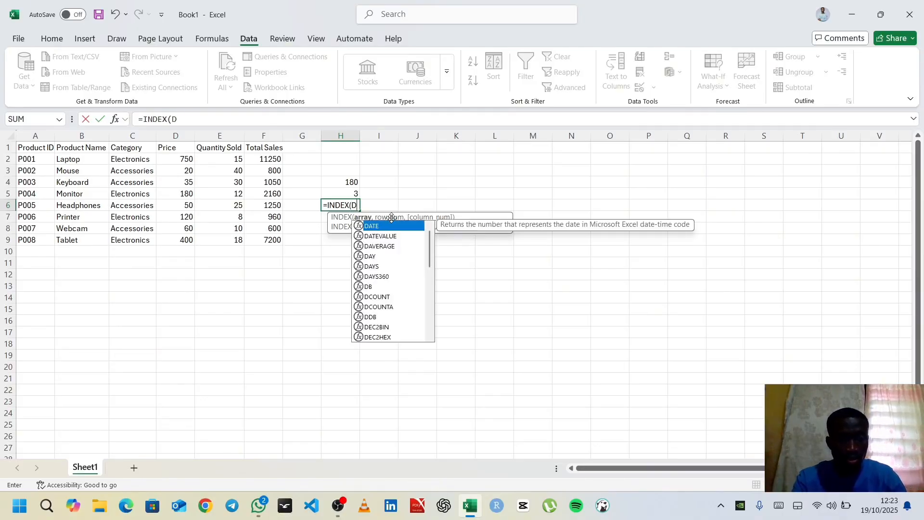
pyautogui.write('2:')
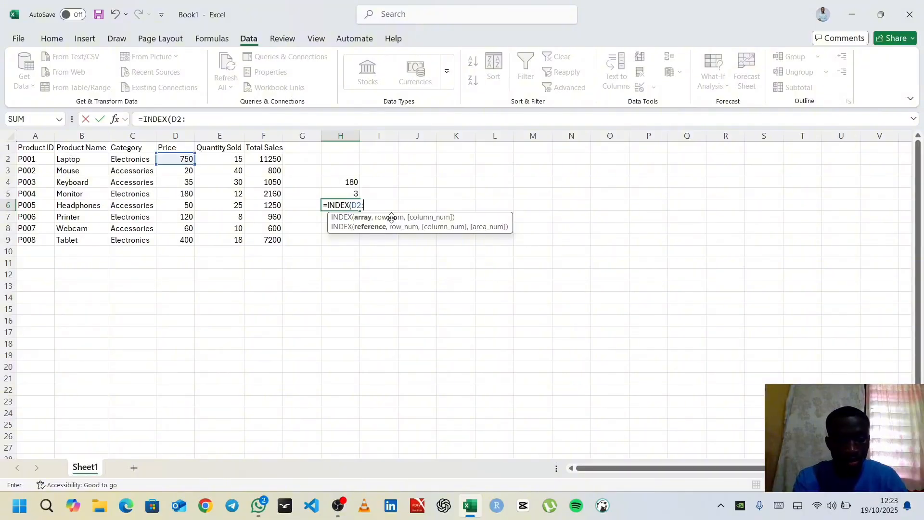
pyautogui.write('D9')
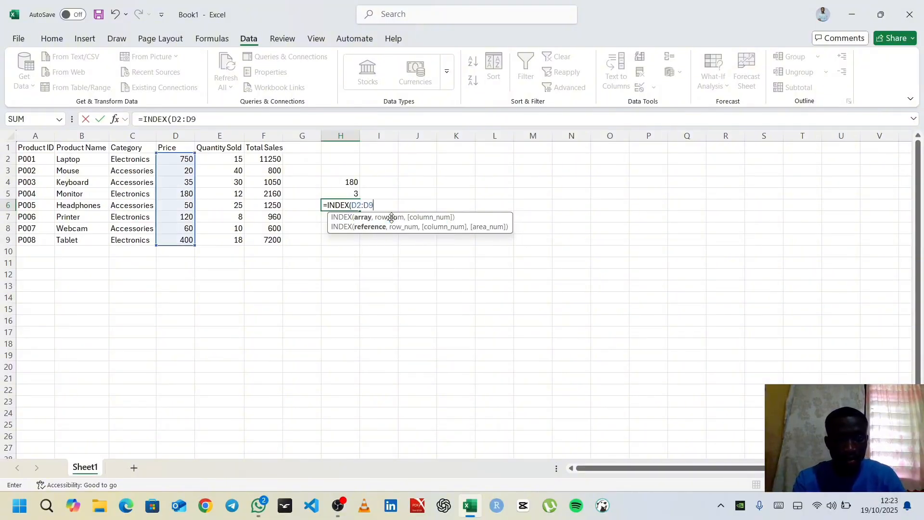
pyautogui.write(',')
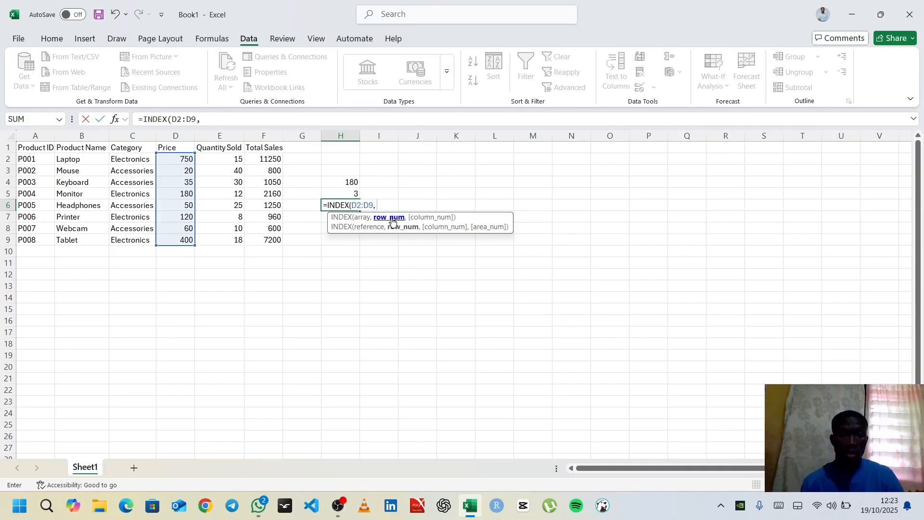
pyautogui.write(' MATCH(')
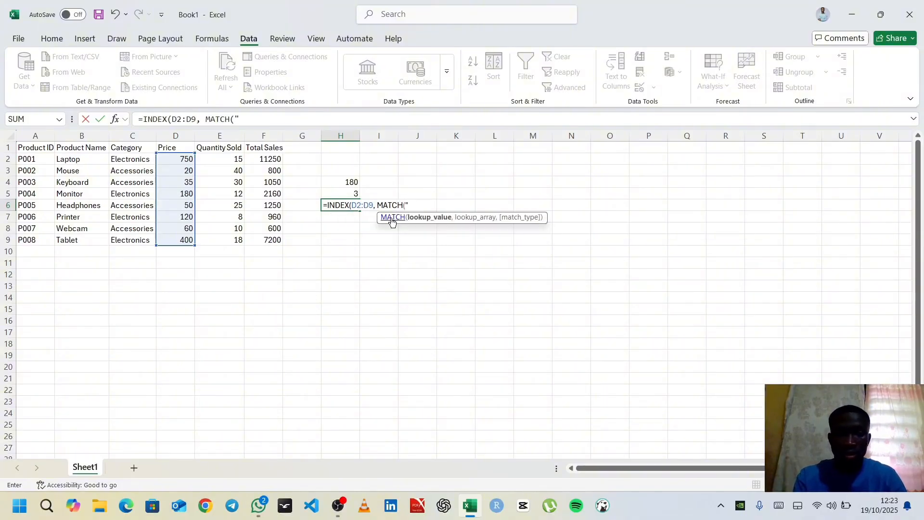
pyautogui.write(' "KEYBO')
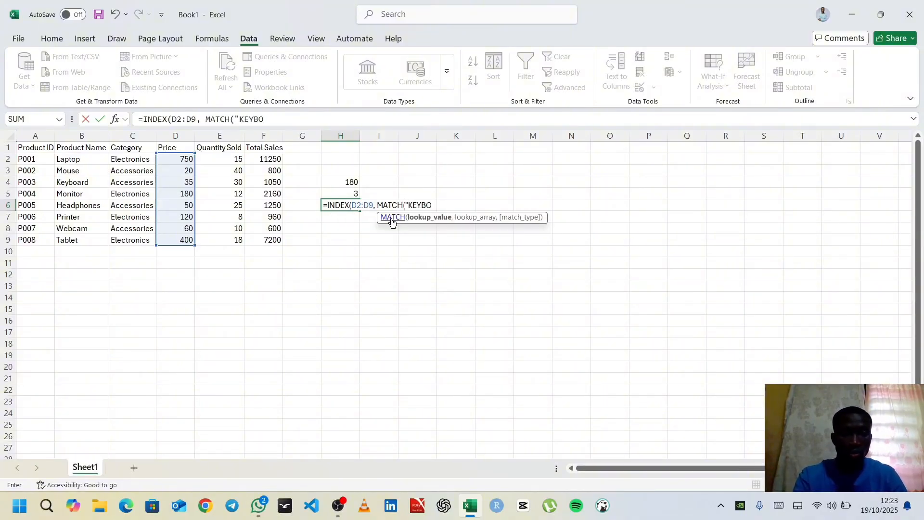
pyautogui.write('ARD"')
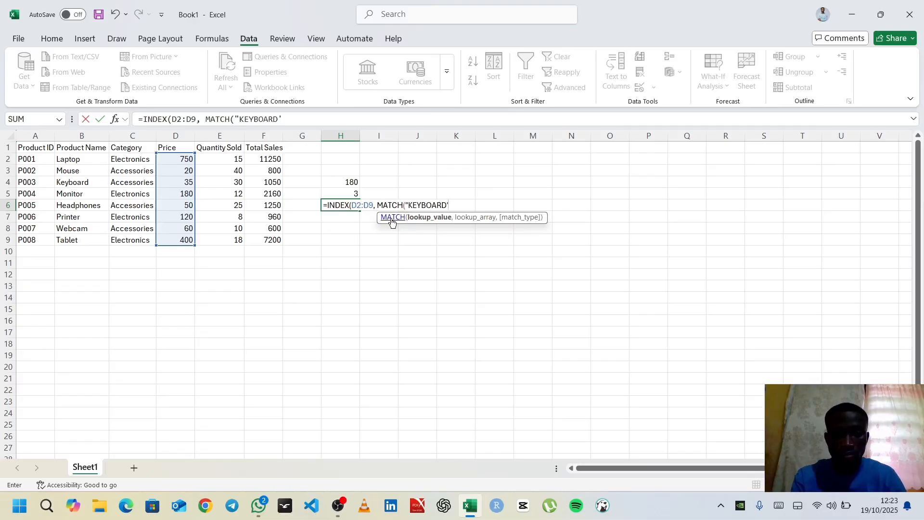
pyautogui.write('*')
# Nest a MATCH function as the INDEX row number in H6, with "KEYBOARD" as the lookup value
pyautogui.press('BackSpace')
pyautogui.press('BackSpace')
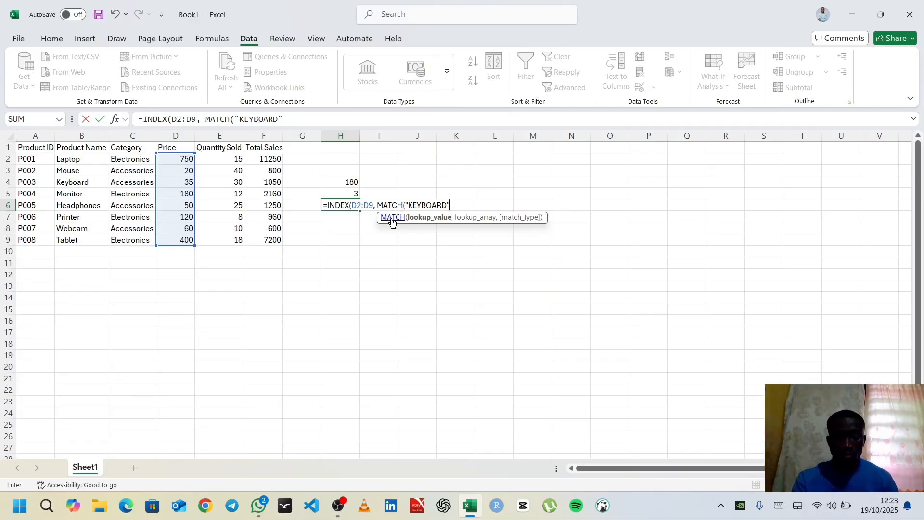
pyautogui.write(',')
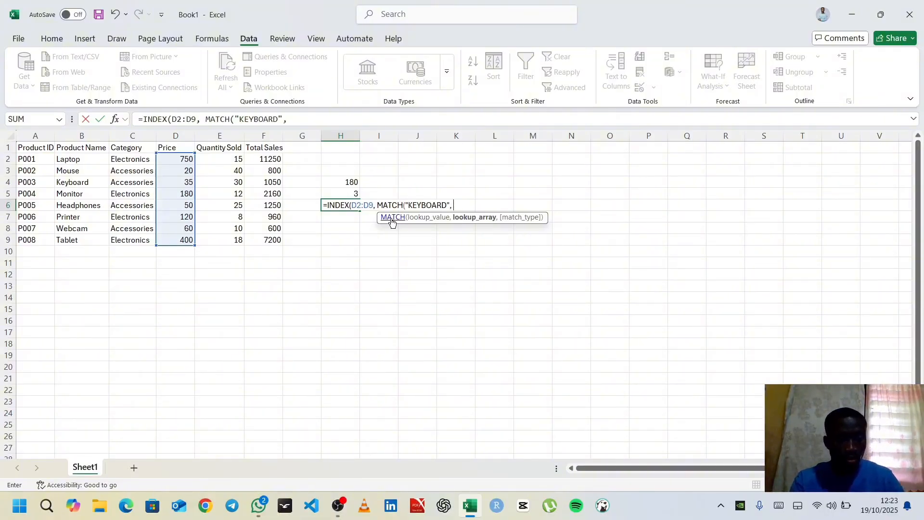
pyautogui.write(' B2:B')
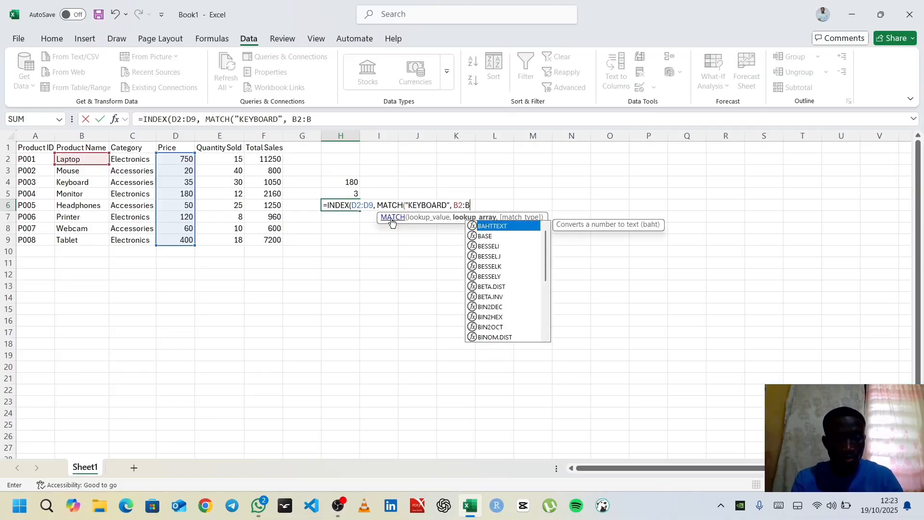
pyautogui.write('9')
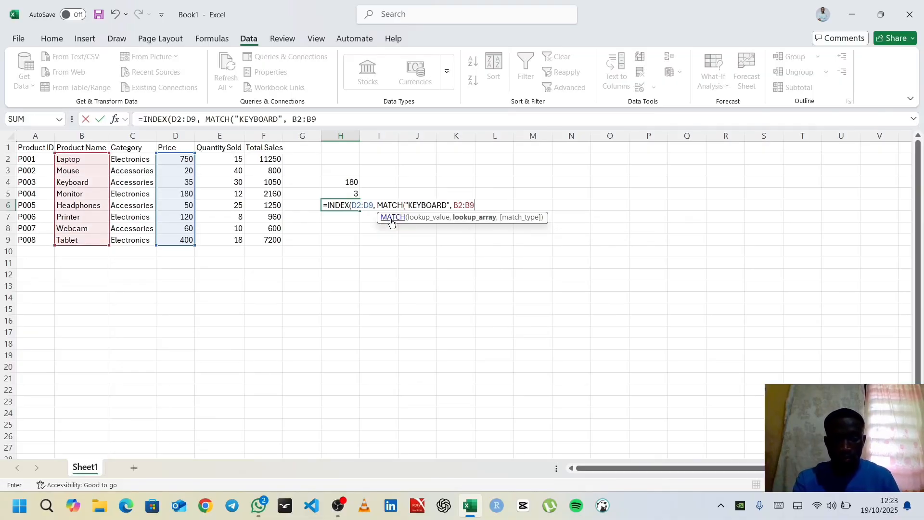
pyautogui.write(',')
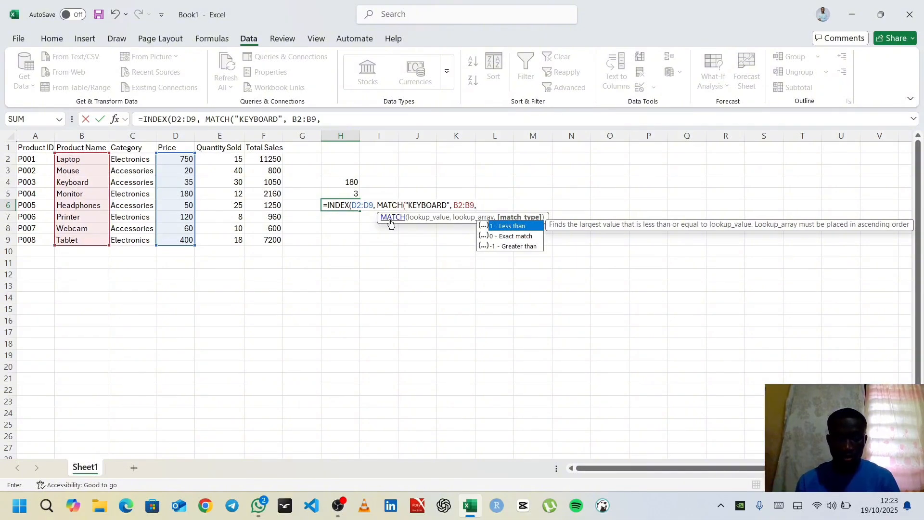
pyautogui.write('0')
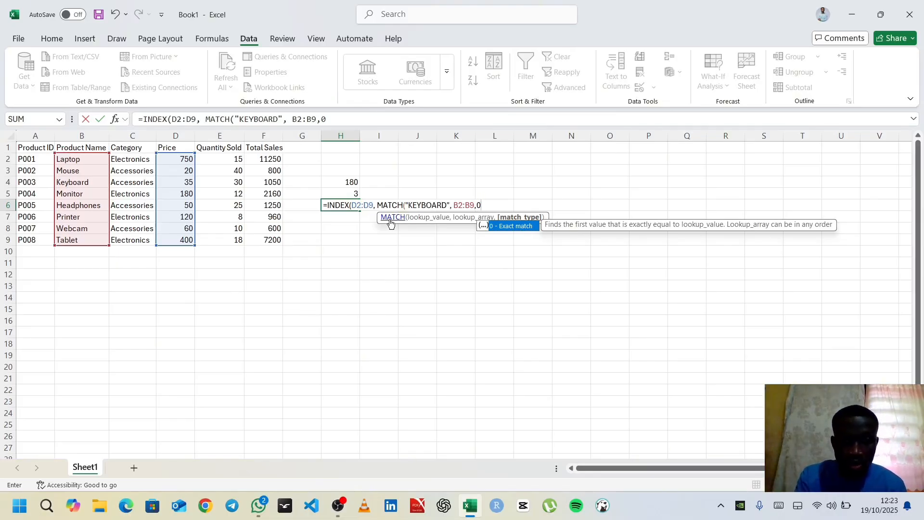
# Complete H6's nested MATCH with lookup array B2:B9 and match type 0, and commit the formula
pyautogui.write('))')
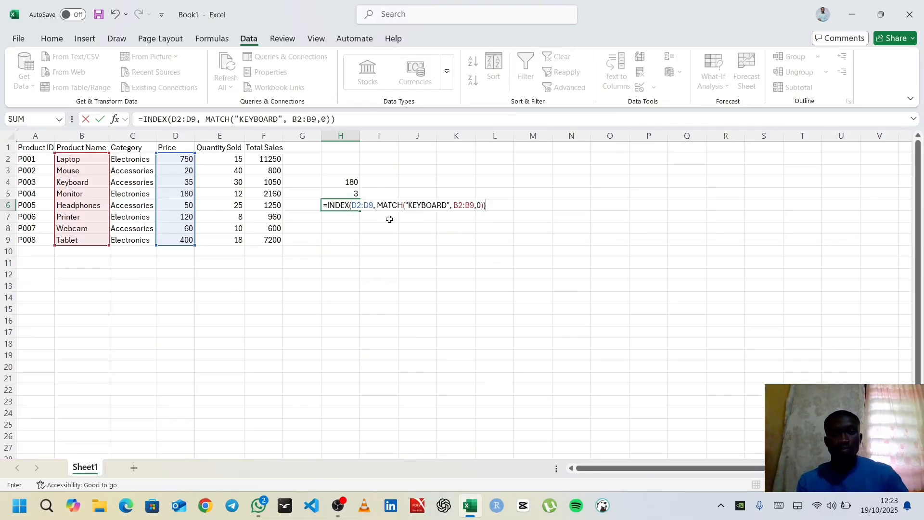
pyautogui.press('Return')
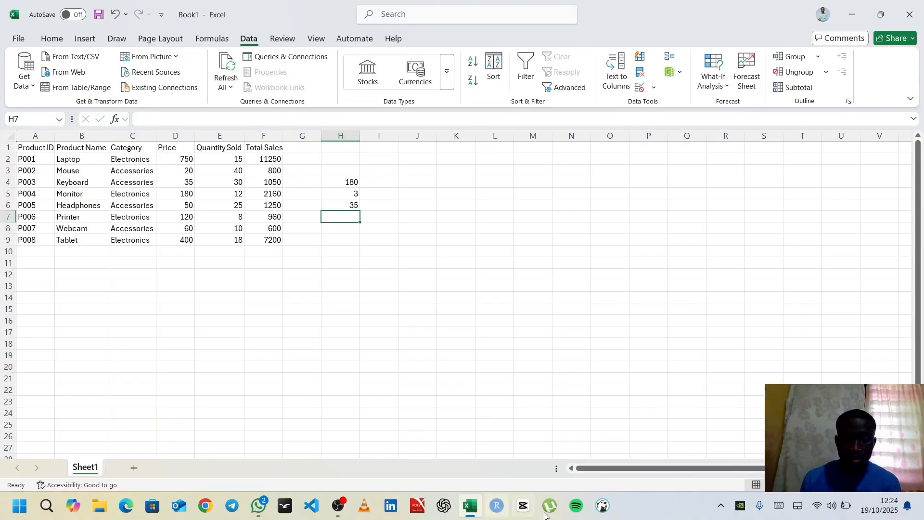
pyautogui.click(339, 507)
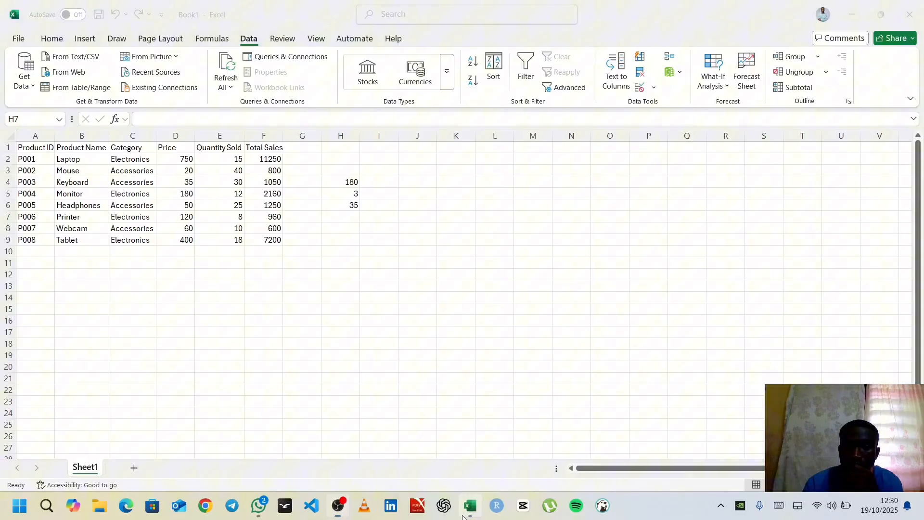
pyautogui.click(470, 505)
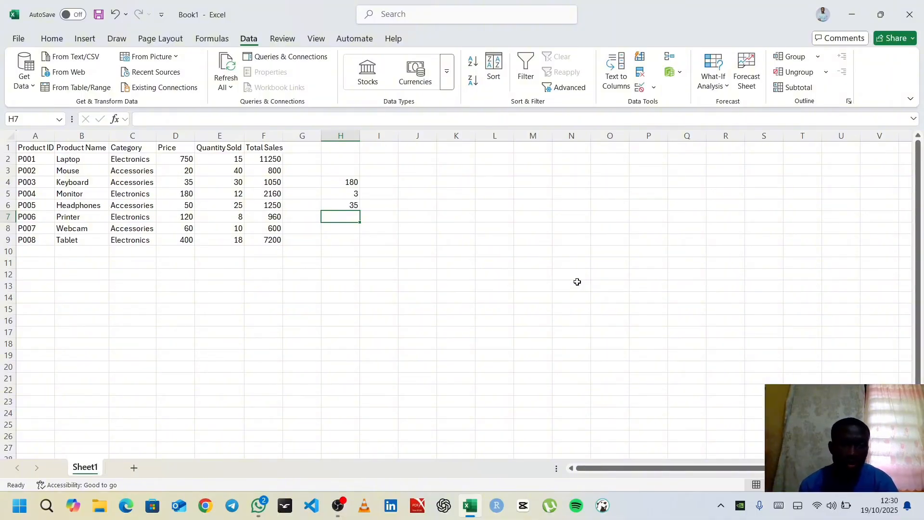
# Change the MATCH lookup range in H6's formula to B3:B9
pyautogui.click(350, 203)
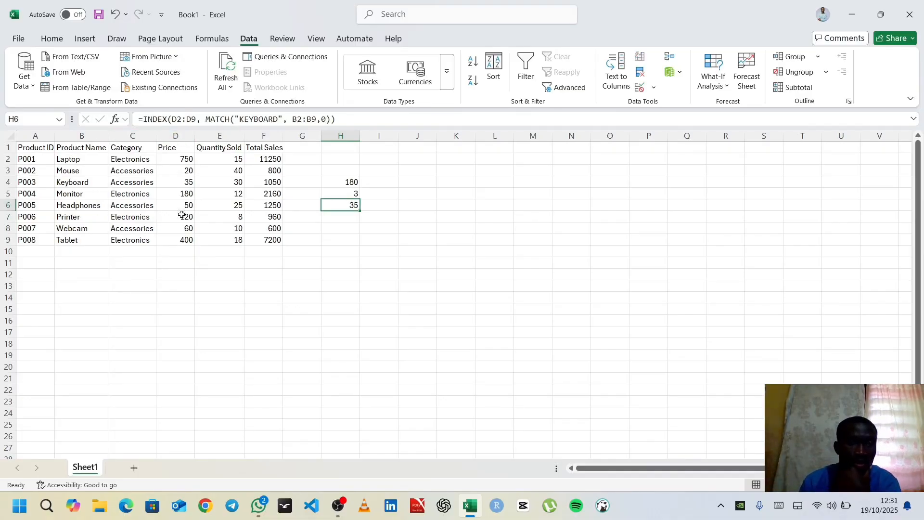
pyautogui.click(299, 121)
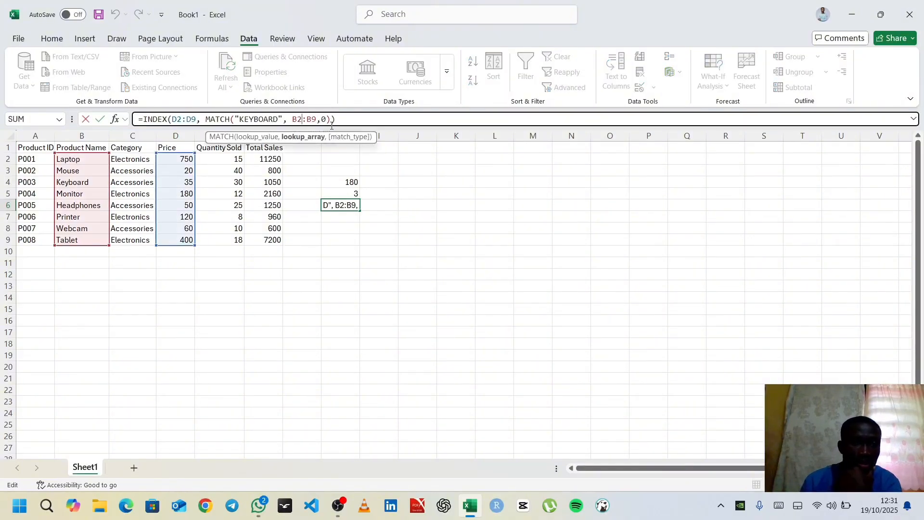
pyautogui.press('BackSpace')
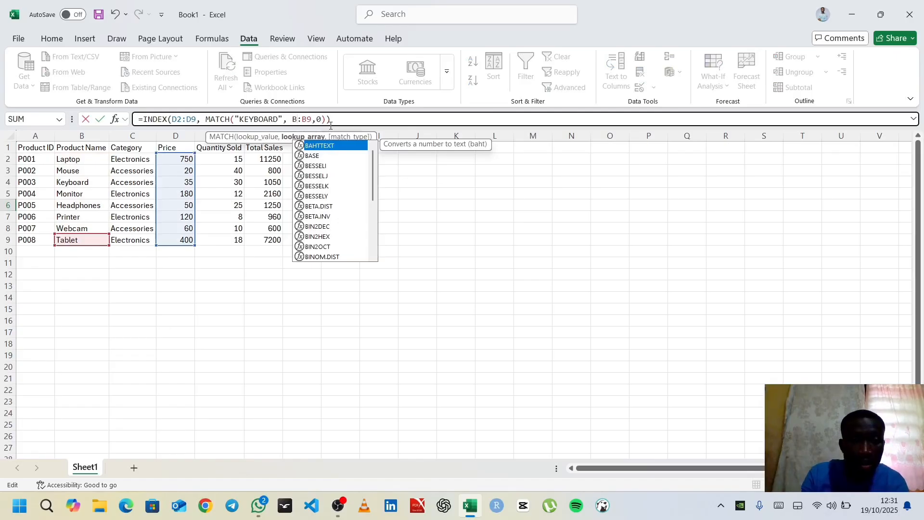
pyautogui.write('3')
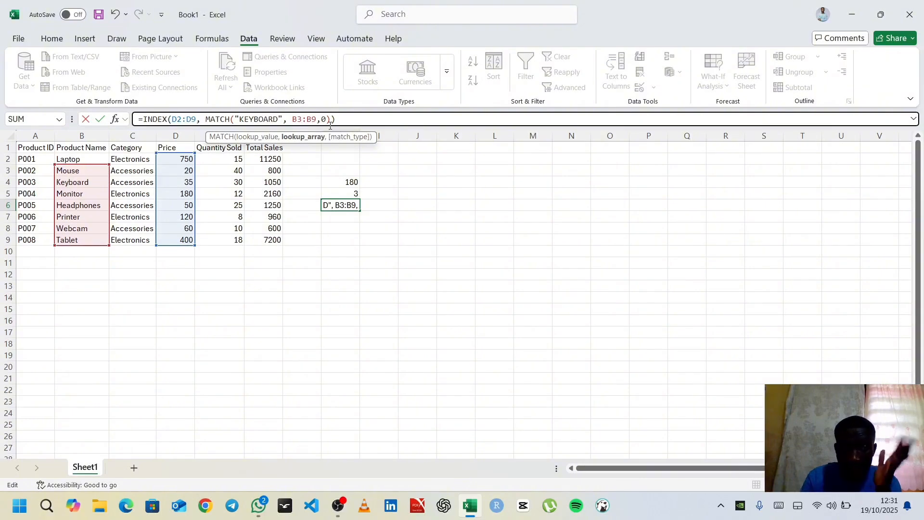
pyautogui.press('Return')
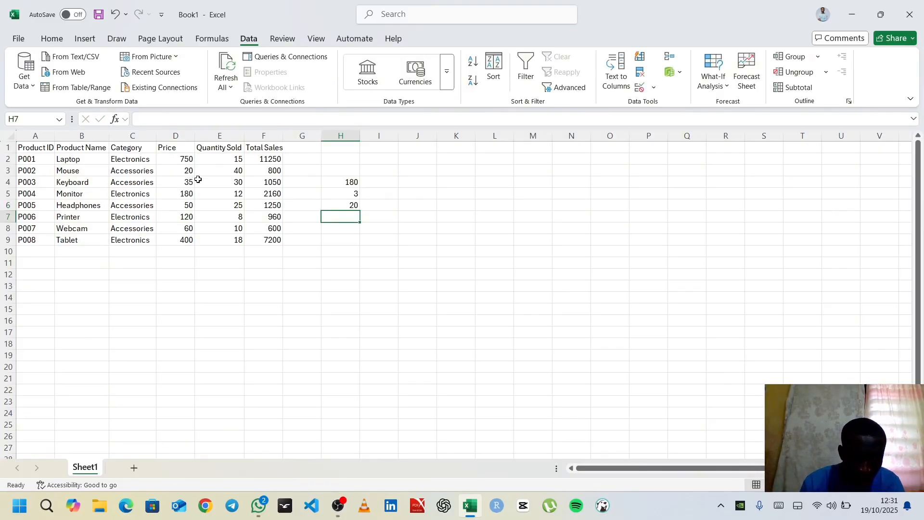
# Restore the MATCH lookup range in H6 so the formula reads =INDEX(D2:D9, MATCH("KEYBOARD", B2:B9,0))
pyautogui.click(352, 203)
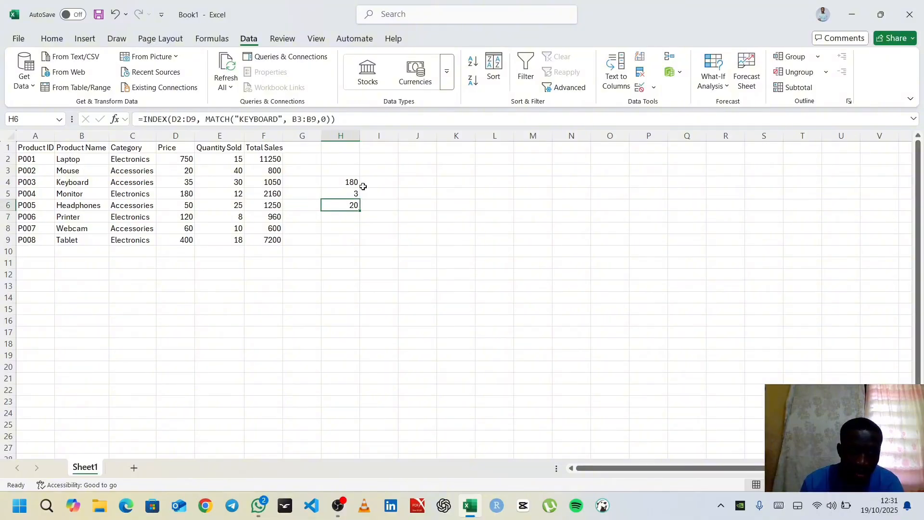
pyautogui.click(182, 118)
pyautogui.click(191, 119)
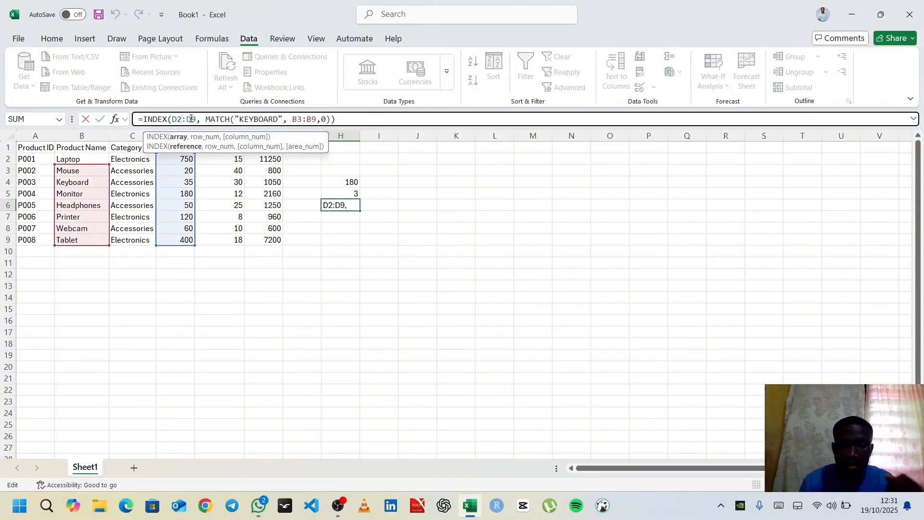
pyautogui.press('BackSpace')
pyautogui.write('2')
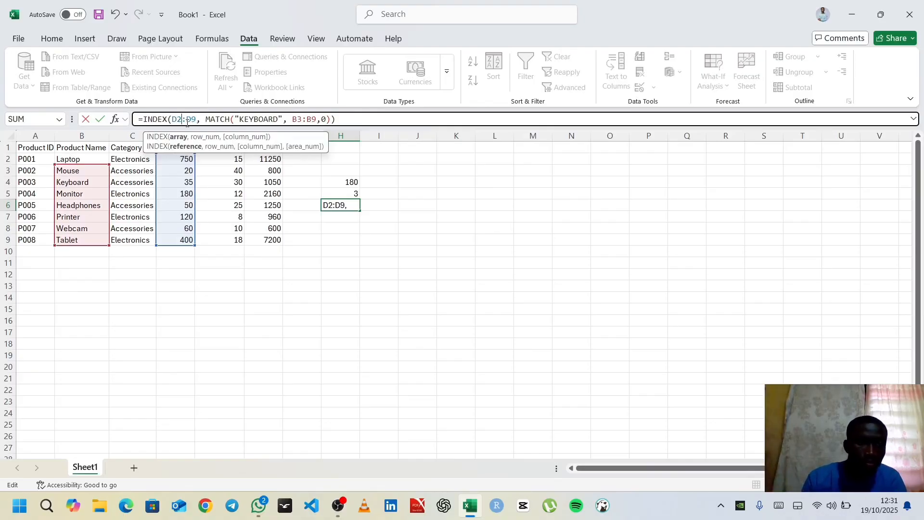
pyautogui.click(304, 119)
pyautogui.press('BackSpace')
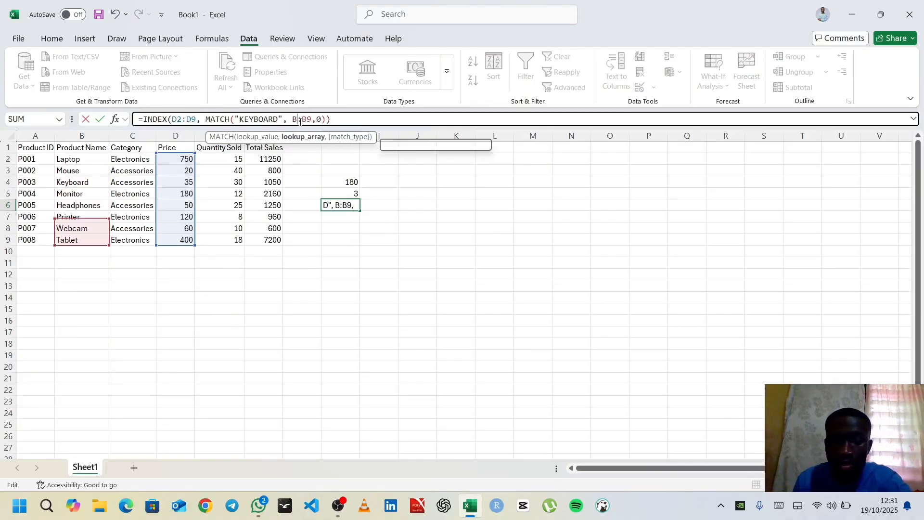
pyautogui.write('2')
pyautogui.press('Return')
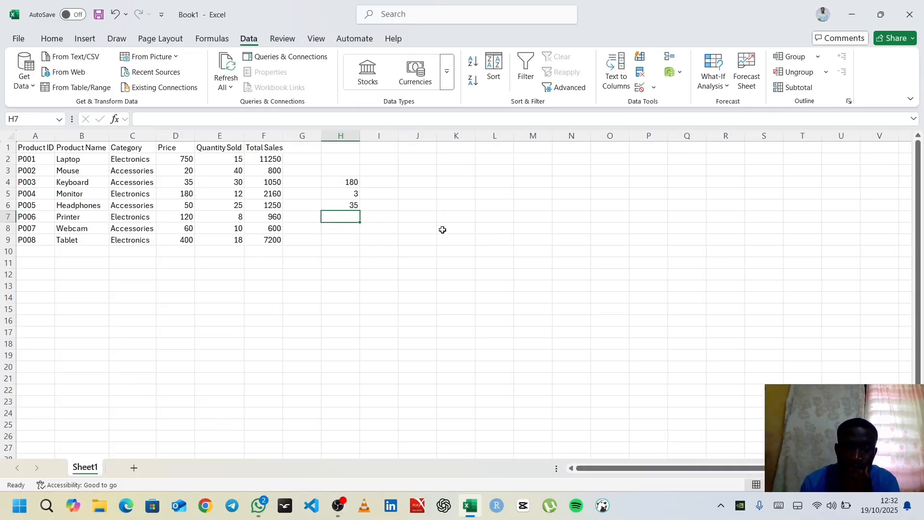
# Enter KEYBOARD in cell J4 and autofit the width of column J
pyautogui.click(415, 185)
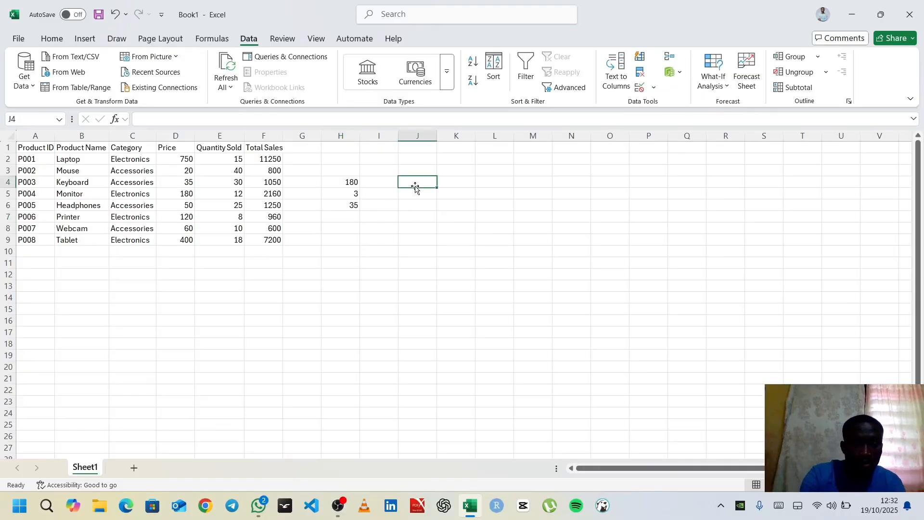
pyautogui.write('KEY')
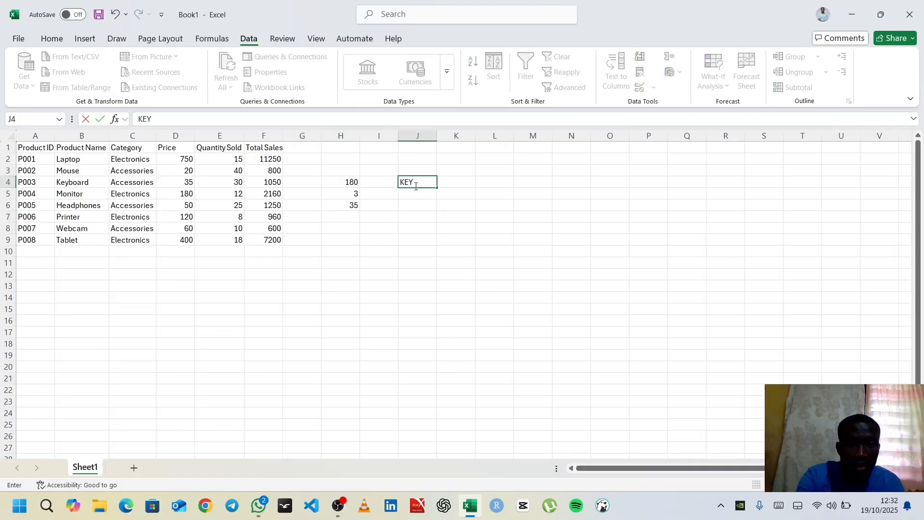
pyautogui.write('BOARD')
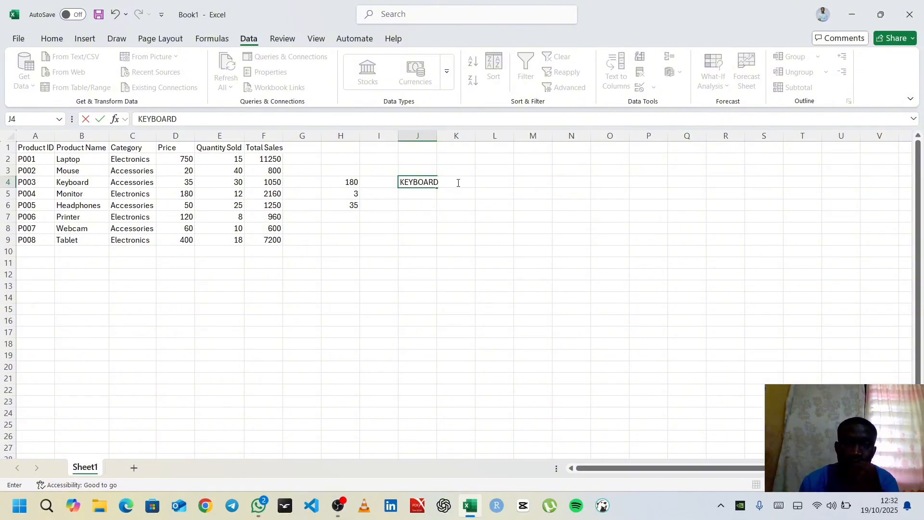
pyautogui.press('Return')
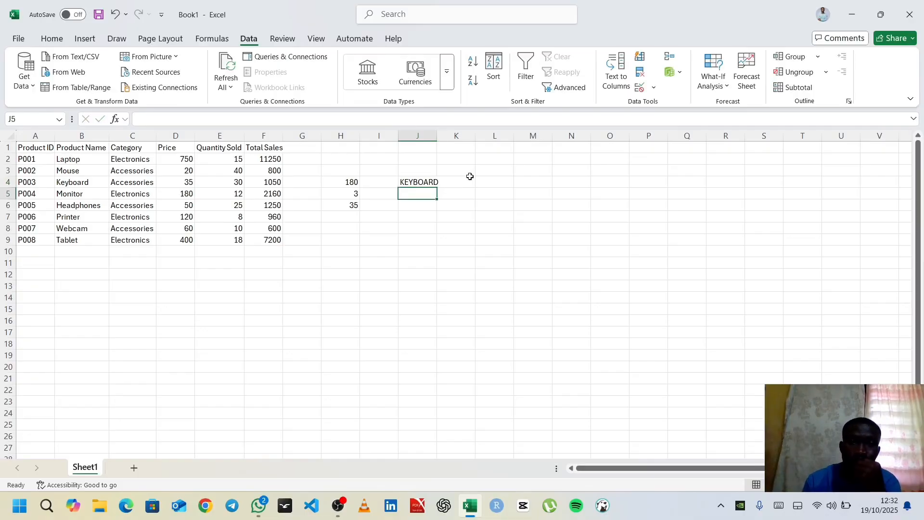
pyautogui.doubleClick(437, 135)
pyautogui.click(461, 181)
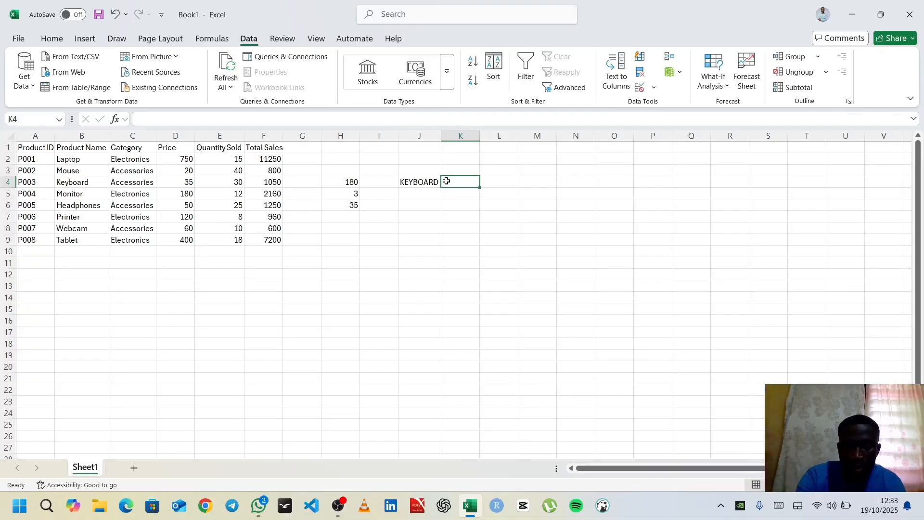
# Begin a formula in K4 with INDEX over the price range D2:D9 and a nested MATCH as its row number
pyautogui.write('=INDEX')
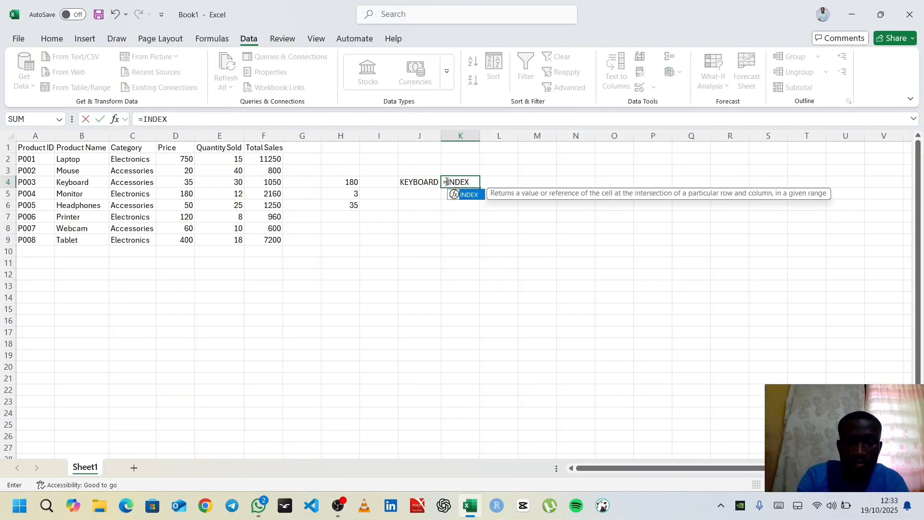
pyautogui.write('(')
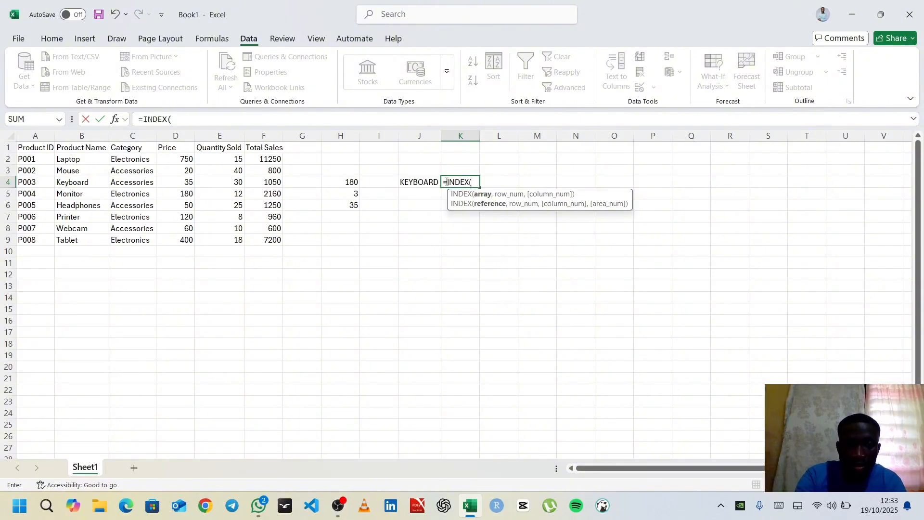
pyautogui.write('D')
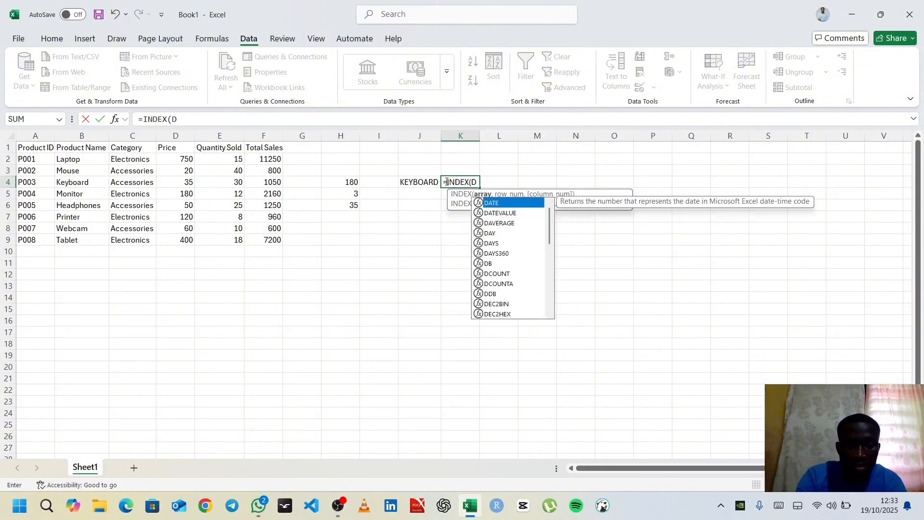
pyautogui.write('2')
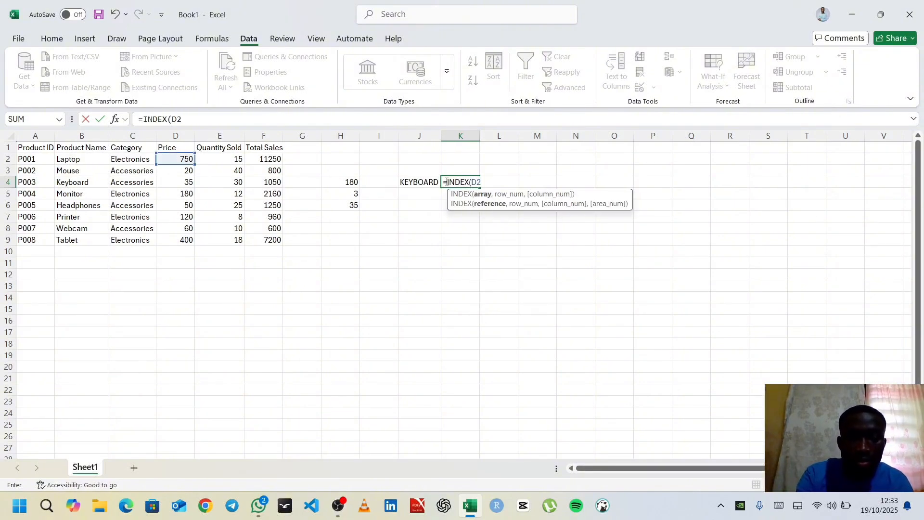
pyautogui.write(':')
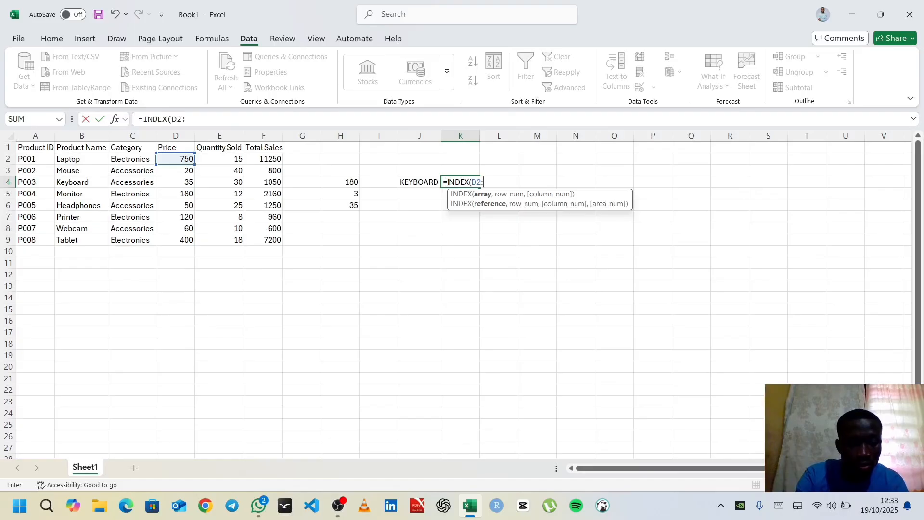
pyautogui.write('D9')
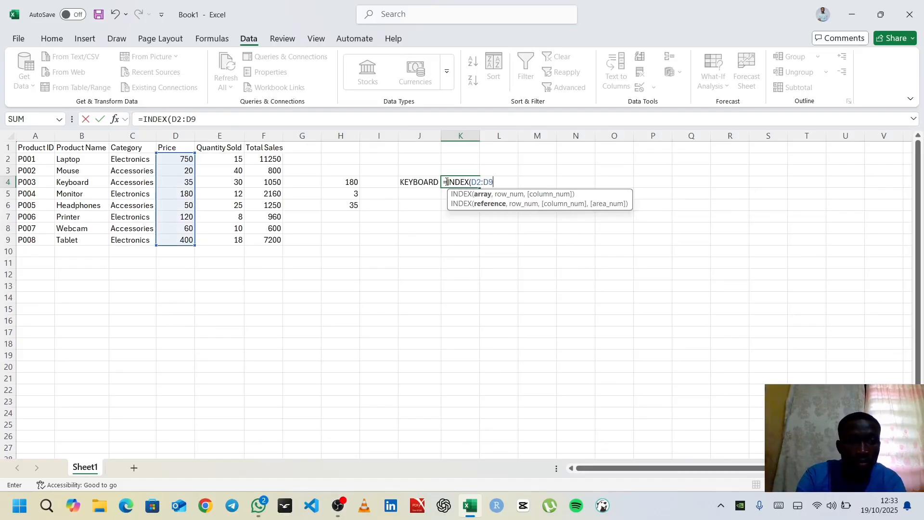
pyautogui.write(',')
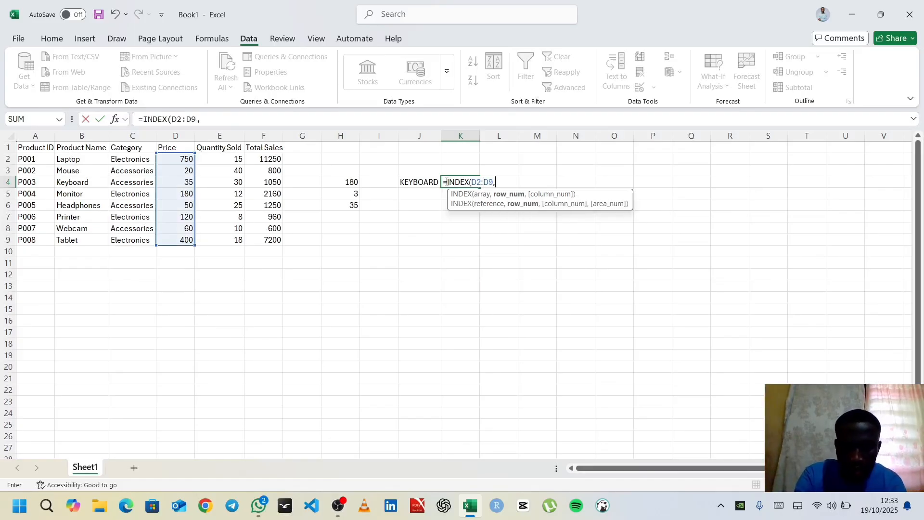
pyautogui.write(' MATC')
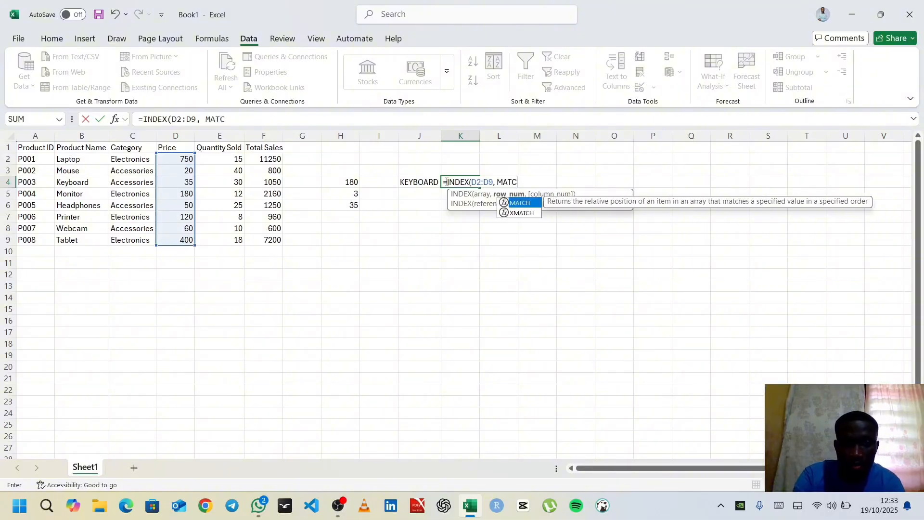
pyautogui.write('H(')
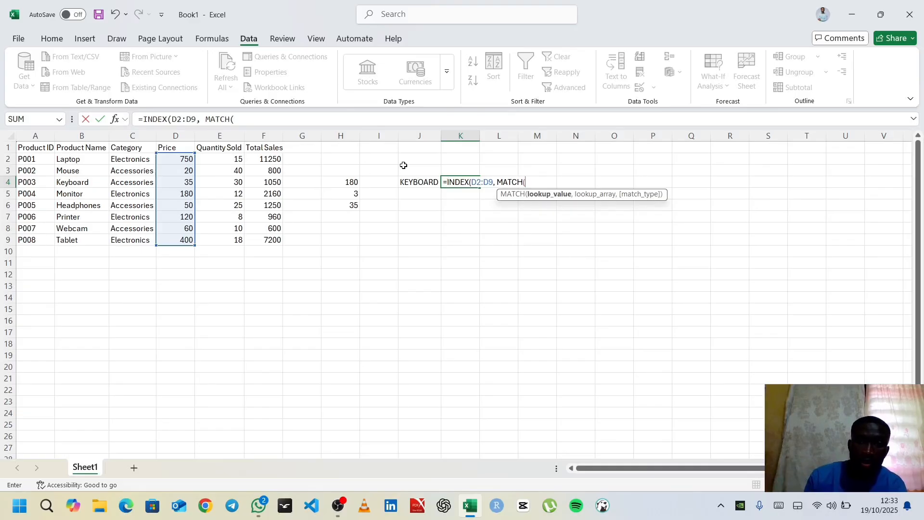
# Complete K4's nested MATCH with lookup value J4, lookup array B2:B9 and match type 0, and commit the formula
pyautogui.click(413, 183)
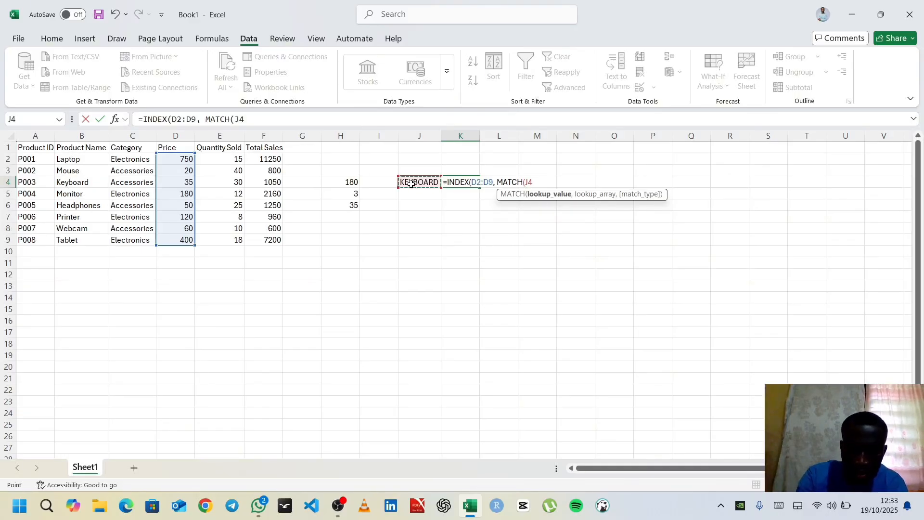
pyautogui.write(',')
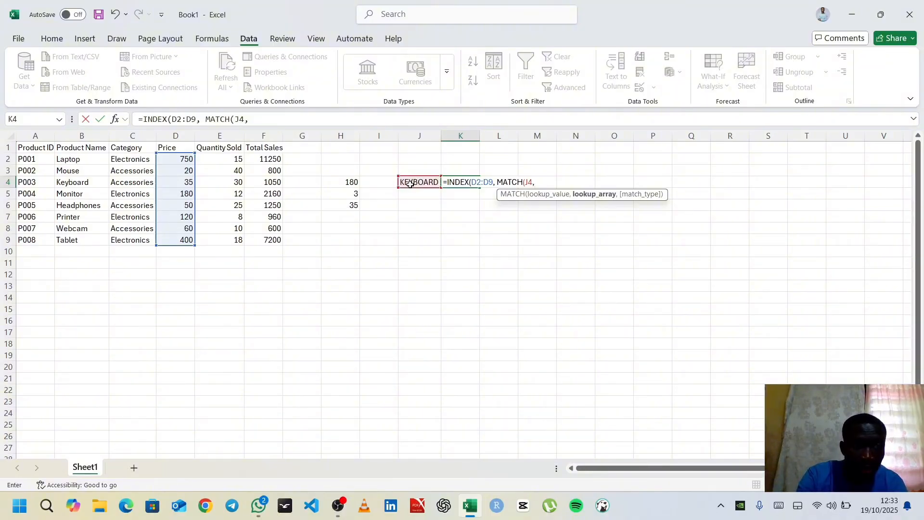
pyautogui.write('B')
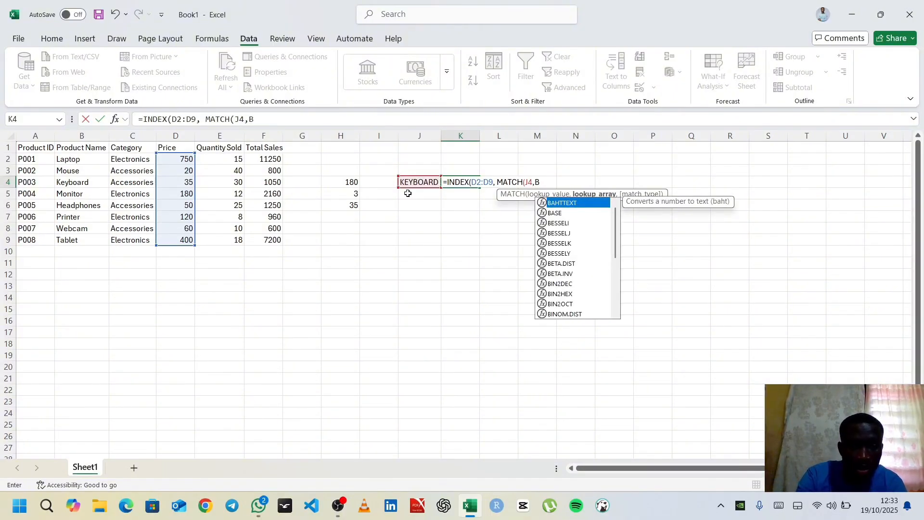
pyautogui.write('2:B9')
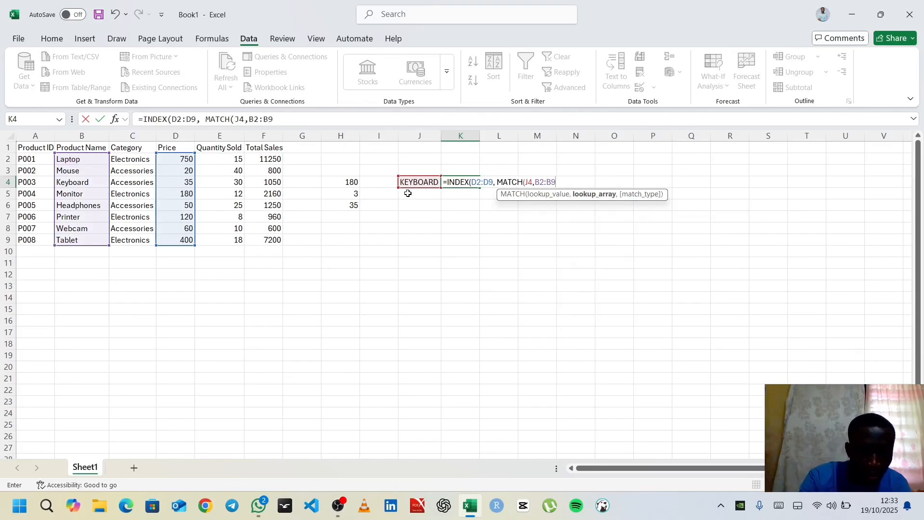
pyautogui.write(',')
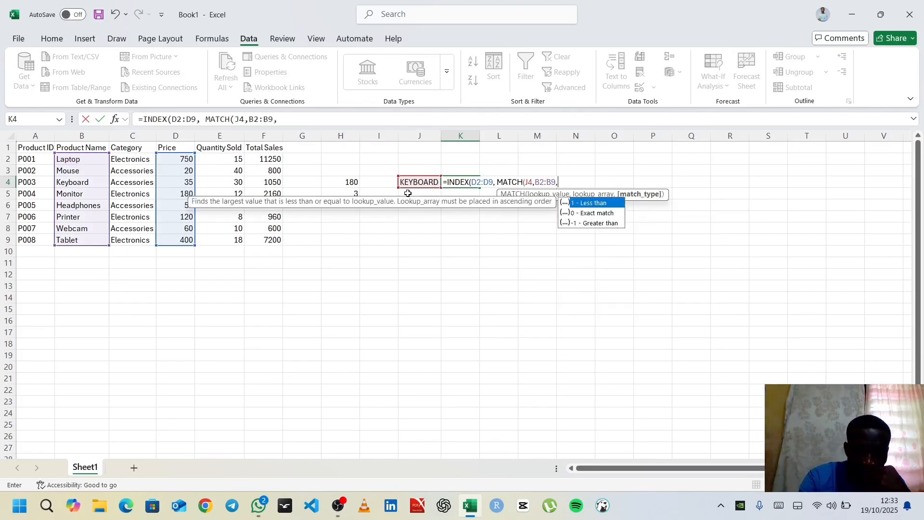
pyautogui.write(' 0')
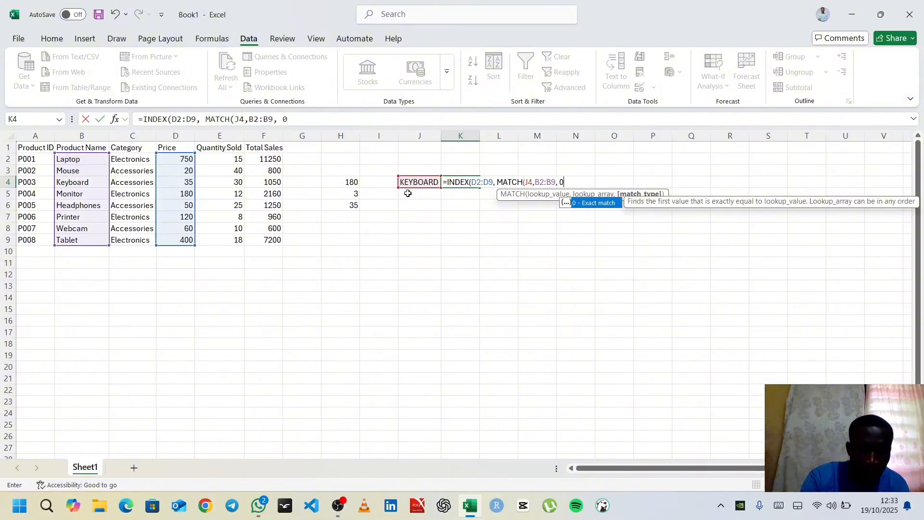
pyautogui.write('))')
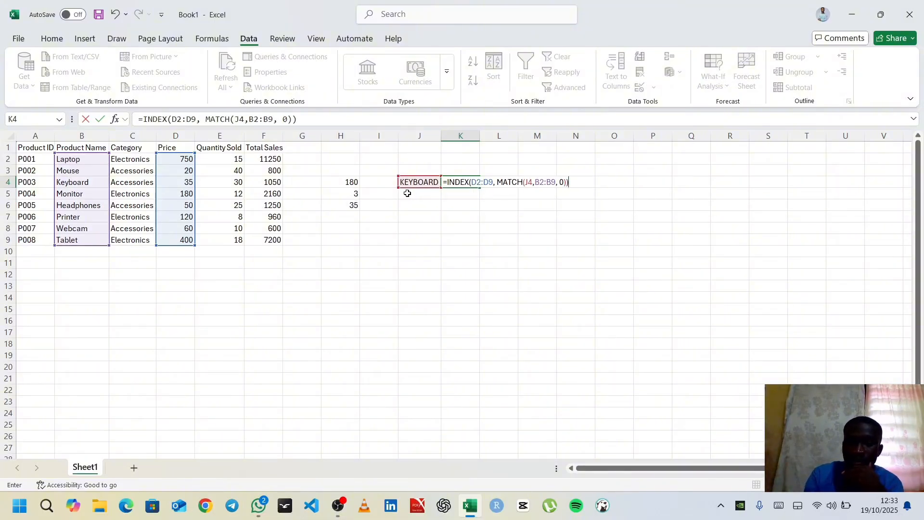
pyautogui.press('Return')
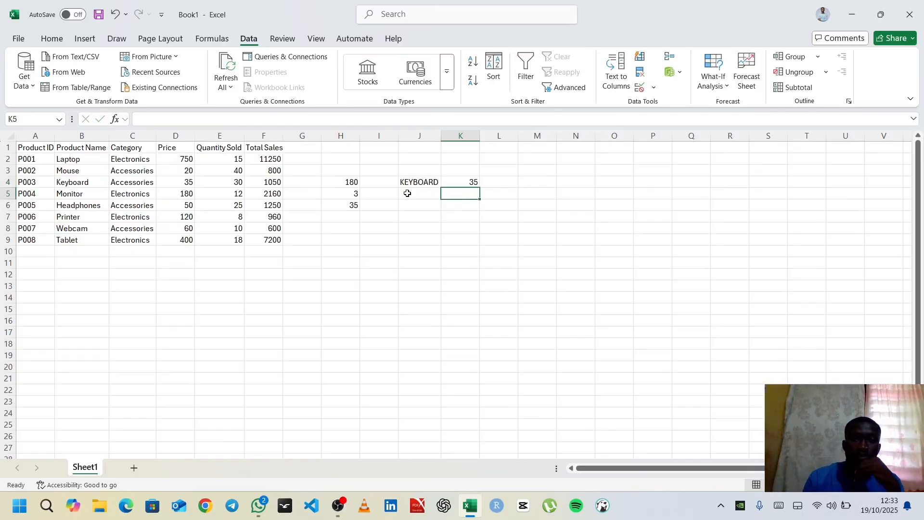
# Enter TABLET as the second lookup product in cell J5
pyautogui.click(422, 180)
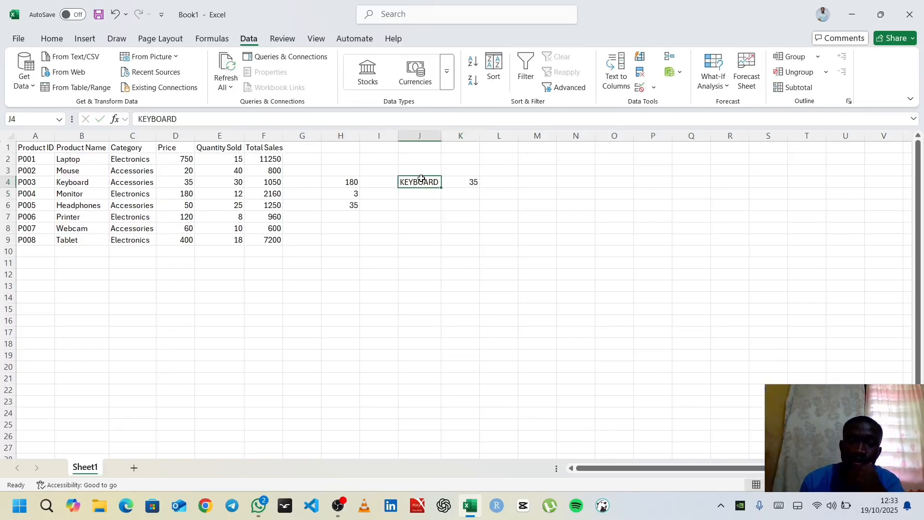
pyautogui.click(420, 195)
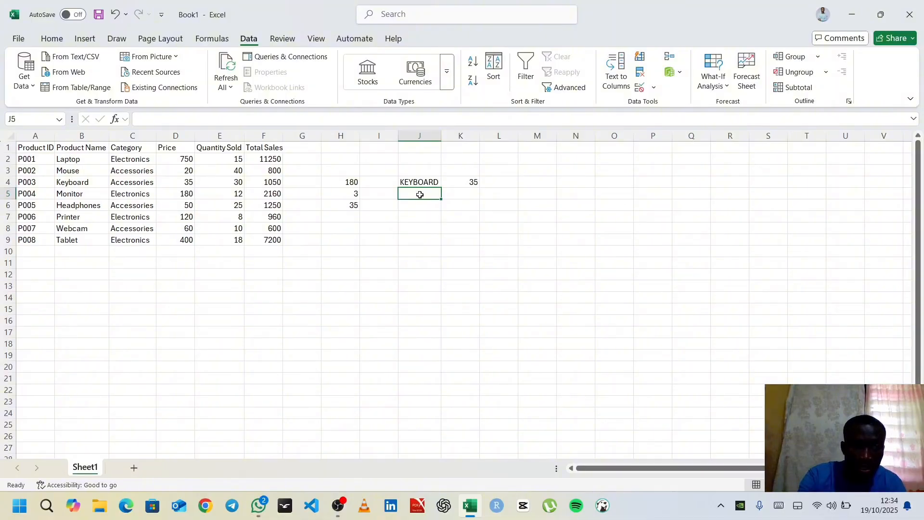
pyautogui.write('tAB')
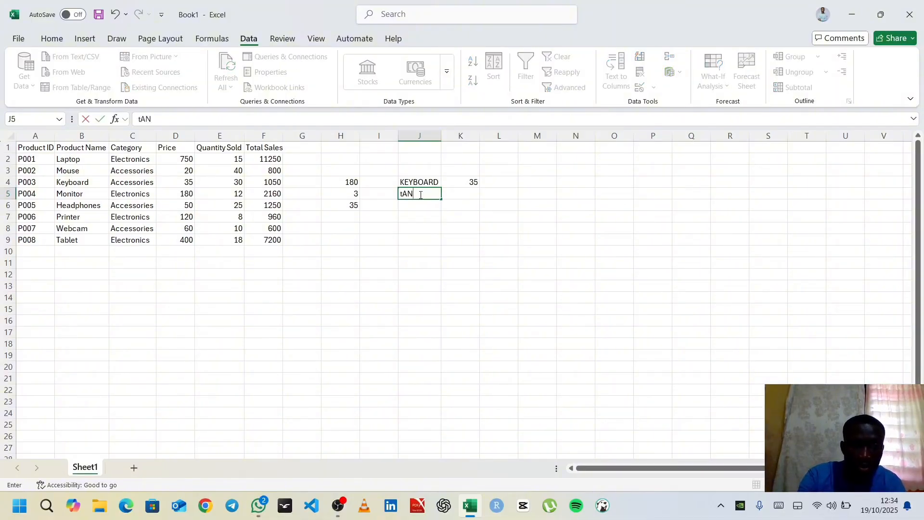
pyautogui.press('BackSpace')
pyautogui.press('BackSpace')
pyautogui.write('TAA')
pyautogui.press('BackSpace')
pyautogui.write('BLET')
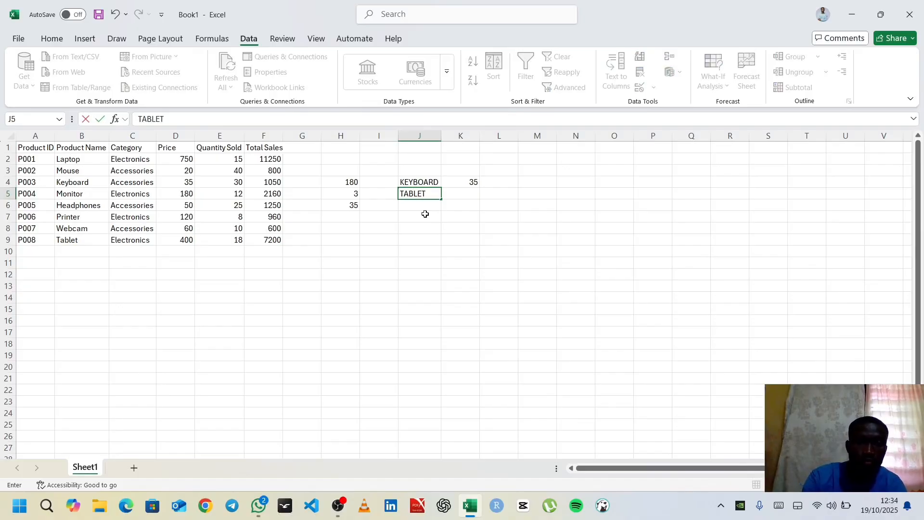
# Fill K4's INDEX-MATCH formula down to K5 and inspect the ranges in the copied formula
pyautogui.click(461, 182)
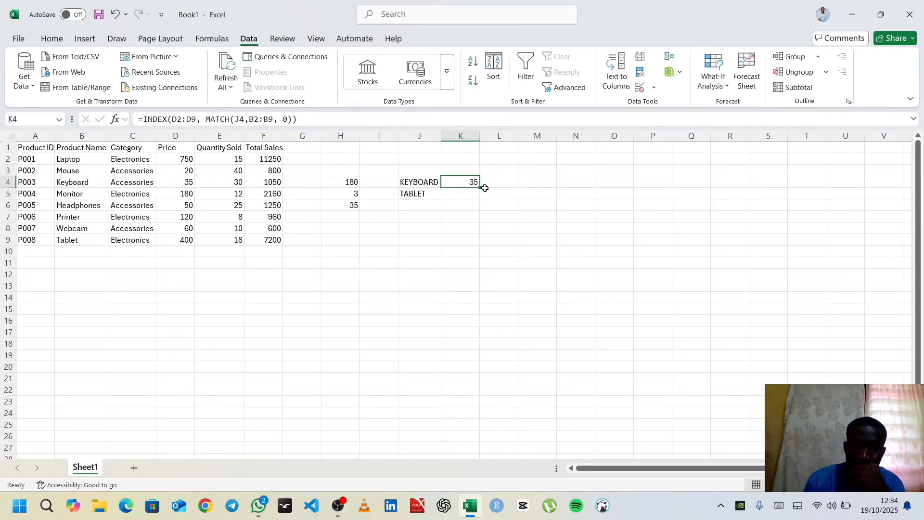
pyautogui.moveTo(480, 188); pyautogui.dragTo(476, 198)
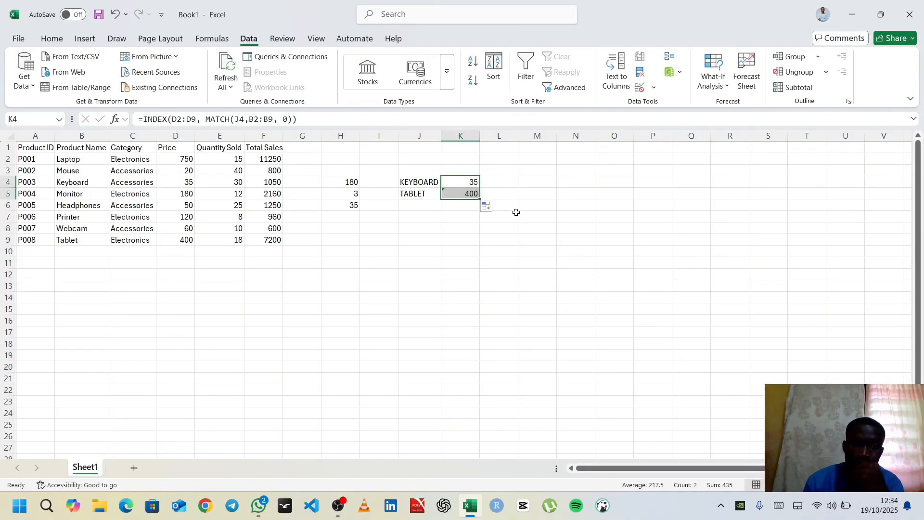
pyautogui.click(417, 206)
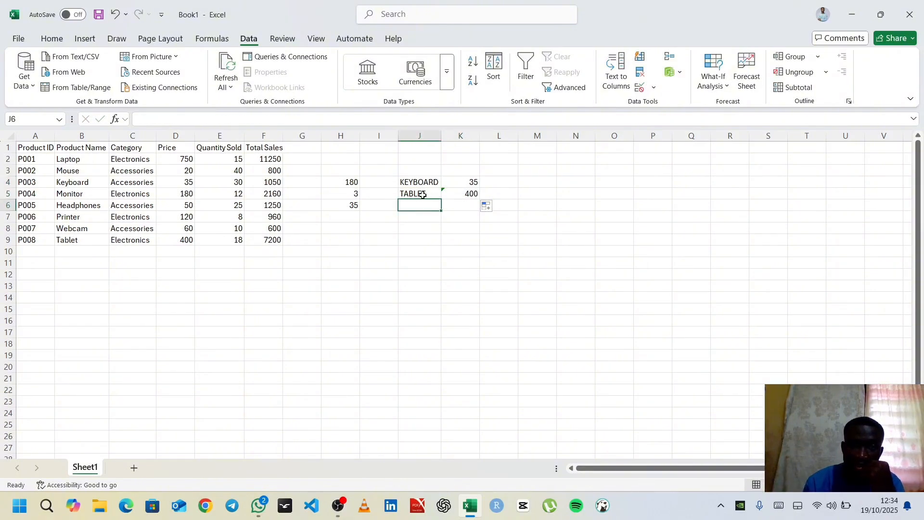
pyautogui.click(422, 195)
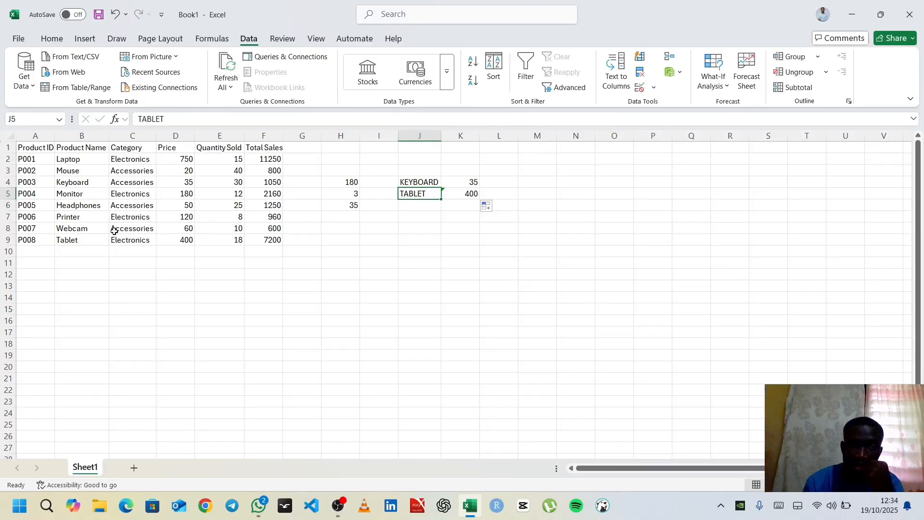
pyautogui.doubleClick(454, 195)
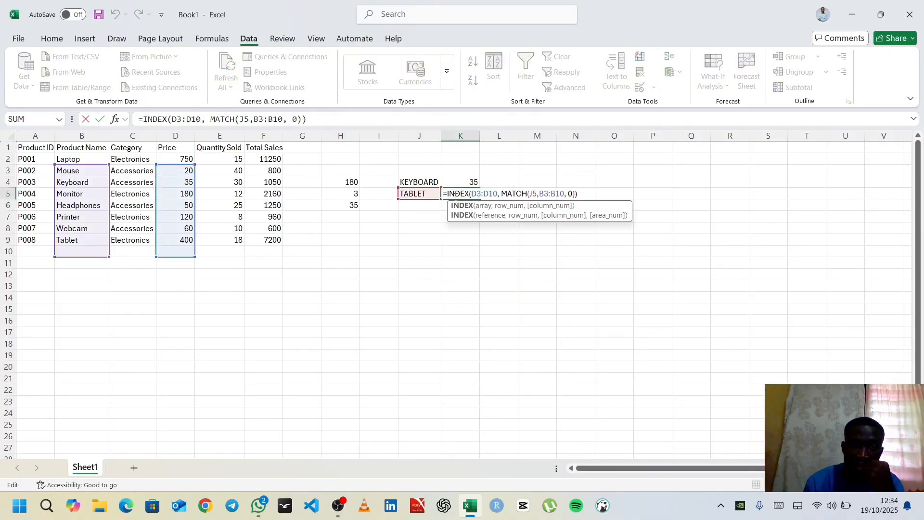
pyautogui.press('Escape')
pyautogui.press('Return')
# Enter the headphones product name in capitals as the third lookup product in cell J6
pyautogui.click(422, 206)
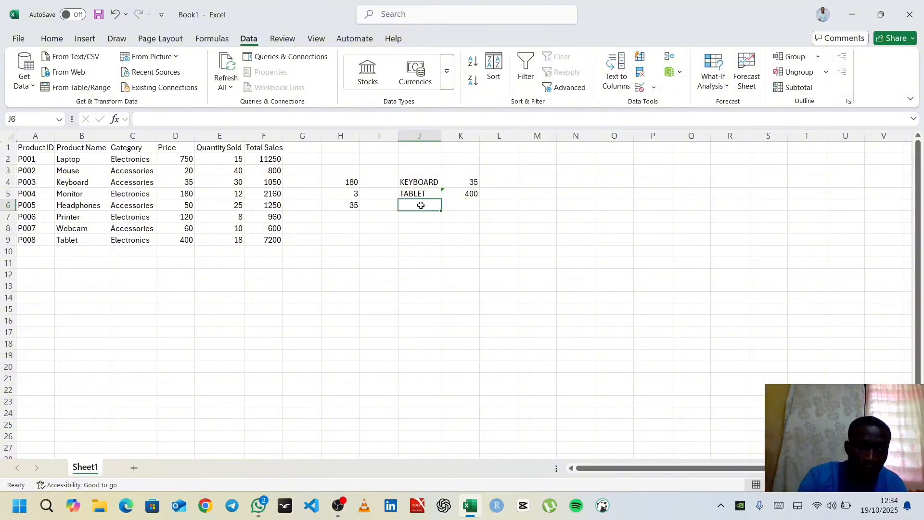
pyautogui.write('hE')
pyautogui.press('BackSpace')
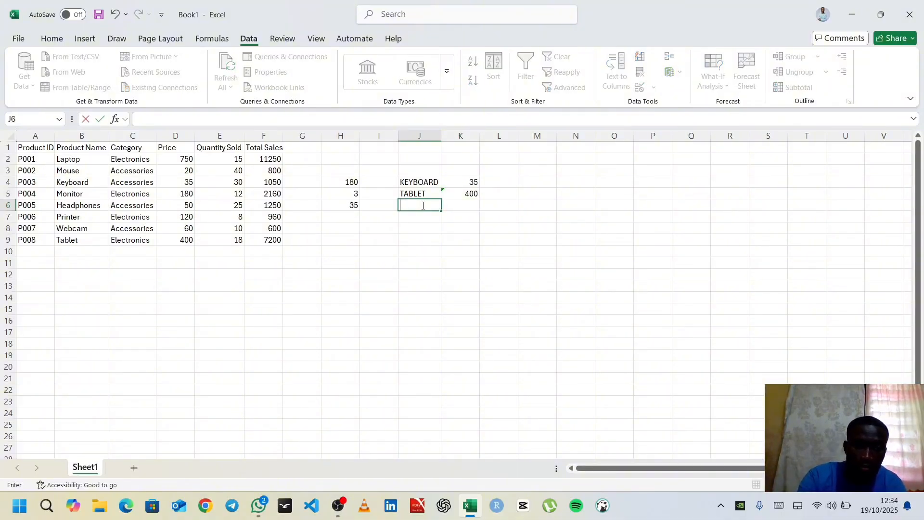
pyautogui.write('HEADF')
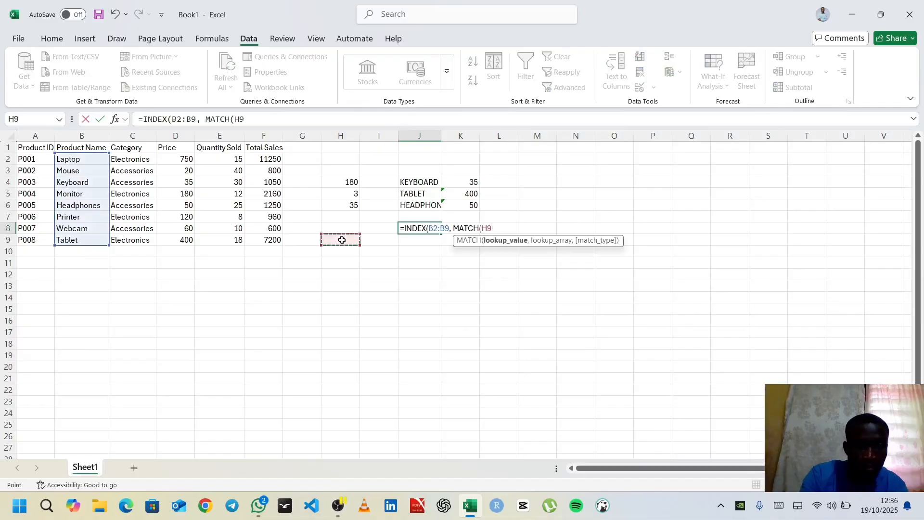
pyautogui.write('P')
# Clear the unfinished INDEX-MATCH formula from cell J8
pyautogui.press('BackSpace')
pyautogui.press('BackSpace')
pyautogui.press('BackSpace')
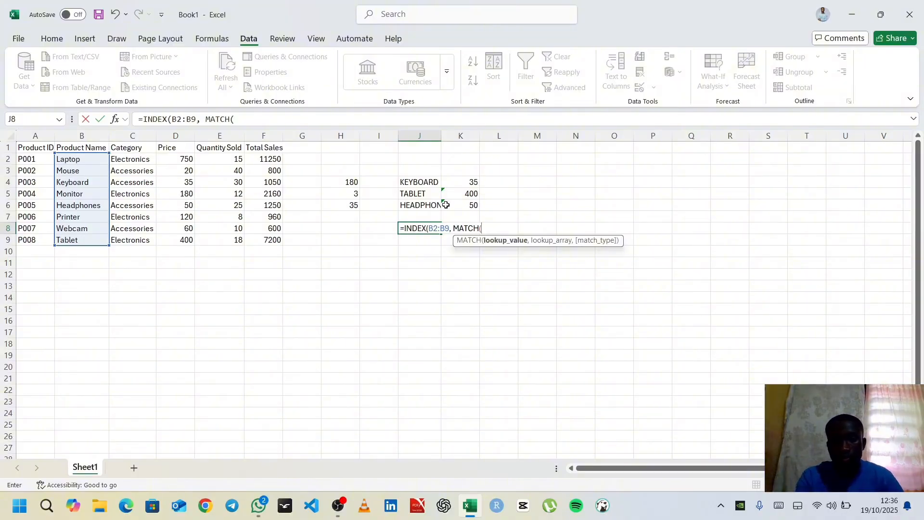
pyautogui.press('BackSpace')
pyautogui.press('BackSpace')
pyautogui.press('BackSpace')
pyautogui.press('BackSpace')
pyautogui.press('BackSpace')
pyautogui.press('BackSpace')
pyautogui.press('BackSpace')
pyautogui.press('BackSpace')
pyautogui.press('BackSpace')
pyautogui.press('BackSpace')
pyautogui.press('BackSpace')
pyautogui.press('BackSpace')
pyautogui.press('BackSpace')
pyautogui.press('BackSpace')
pyautogui.press('BackSpace')
pyautogui.press('BackSpace')
pyautogui.press('BackSpace')
pyautogui.press('BackSpace')
pyautogui.press('BackSpace')
pyautogui.press('BackSpace')
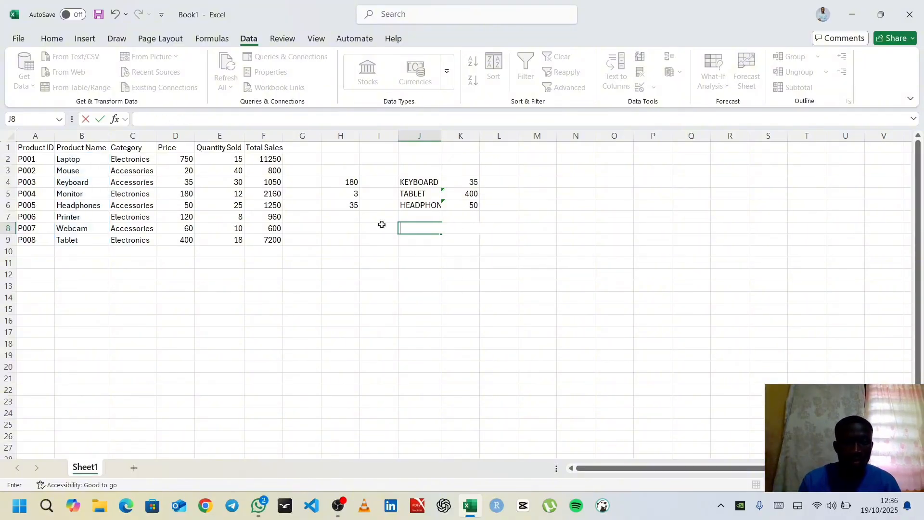
# Enter the product ID P005 in cell H8 as a lookup value
pyautogui.click(331, 228)
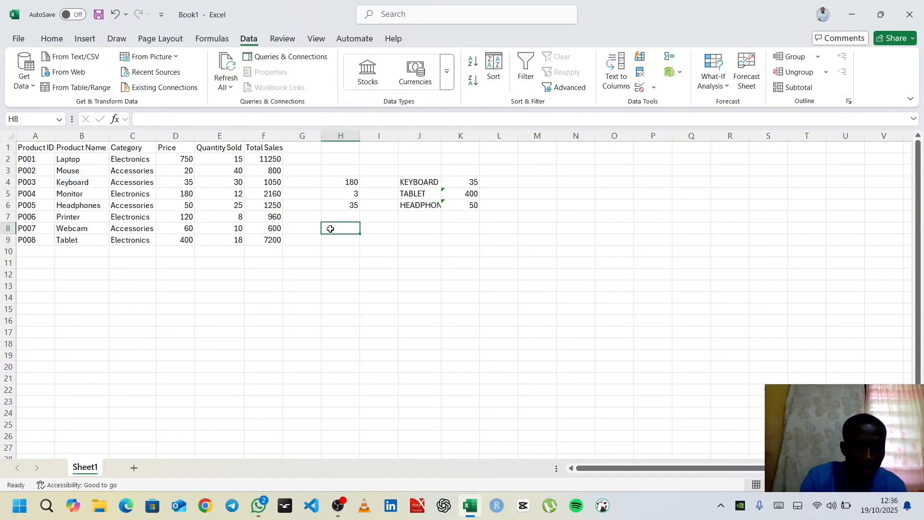
pyautogui.write('PR')
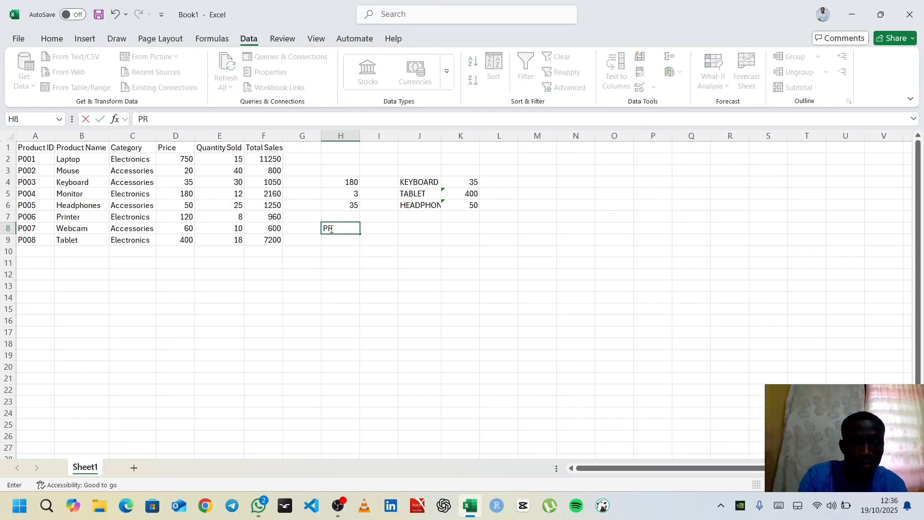
pyautogui.press('BackSpace')
pyautogui.write('00')
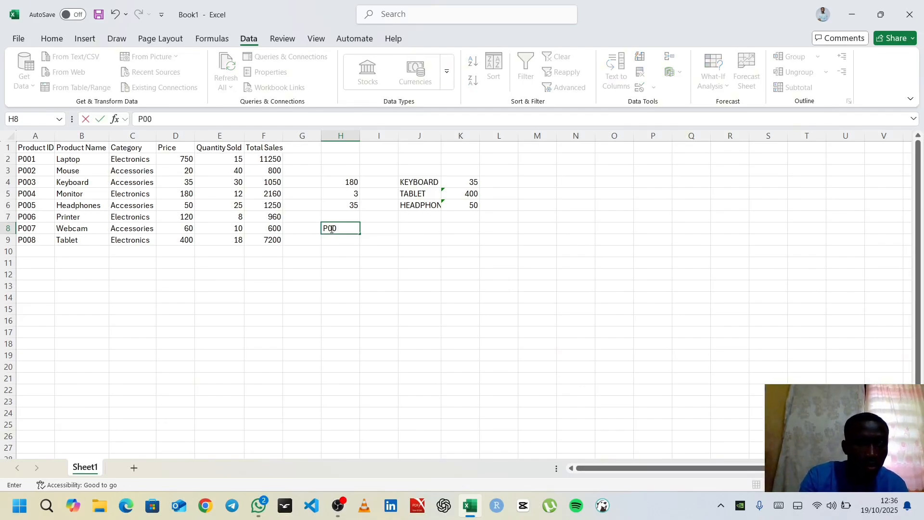
pyautogui.write('5')
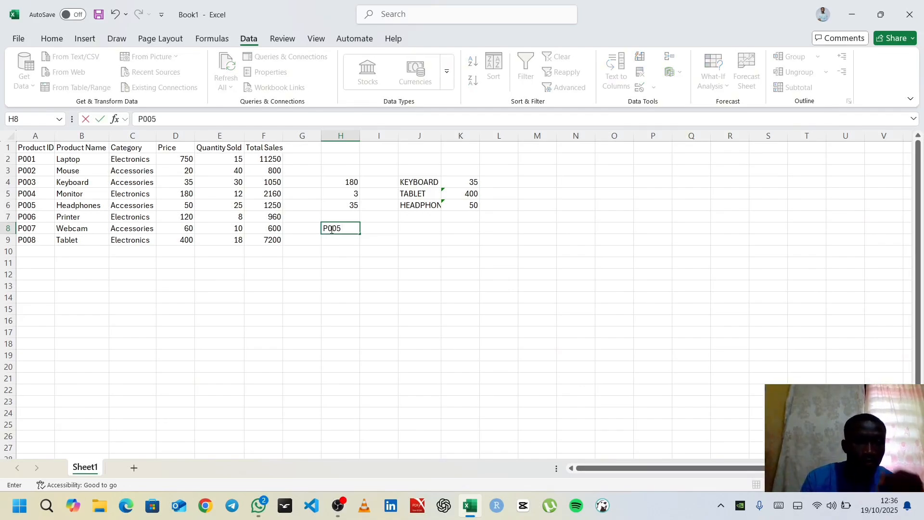
# Start an INDEX formula in cell J8 with the product names in B2:B9 as its array
pyautogui.click(413, 225)
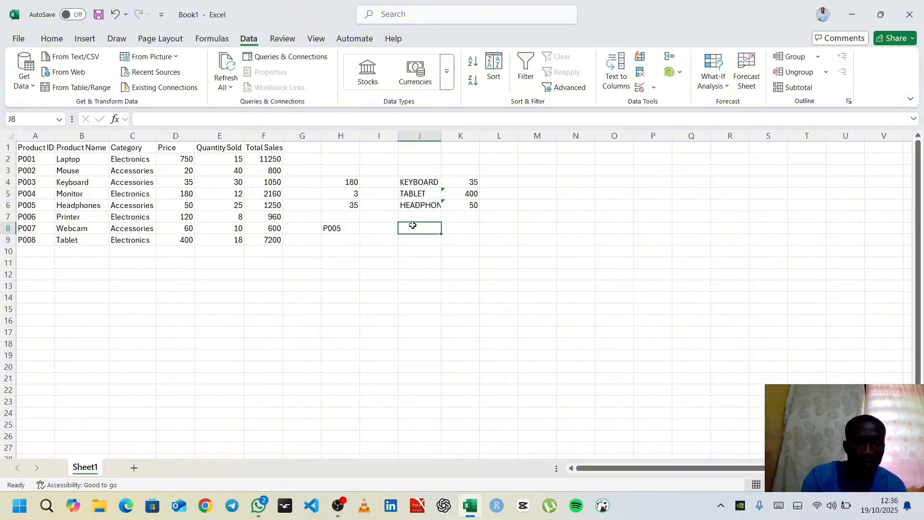
pyautogui.write('=IND')
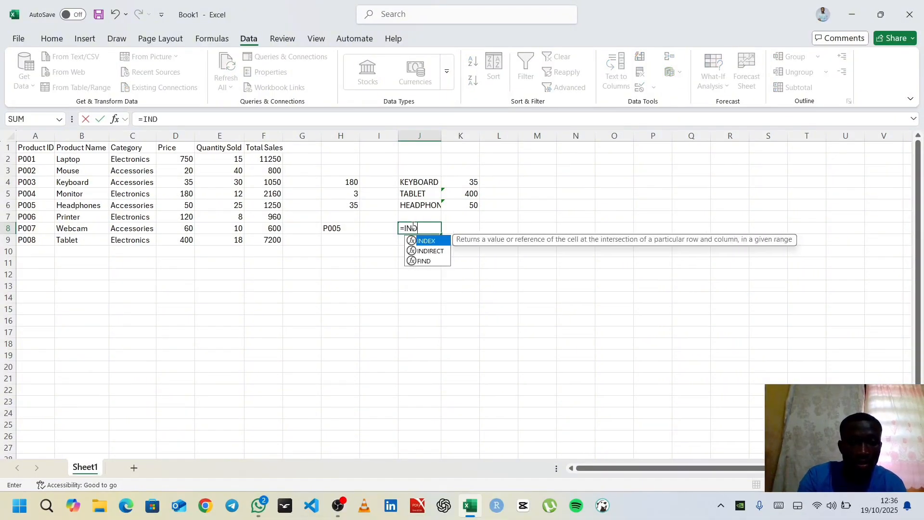
pyautogui.write('EX(')
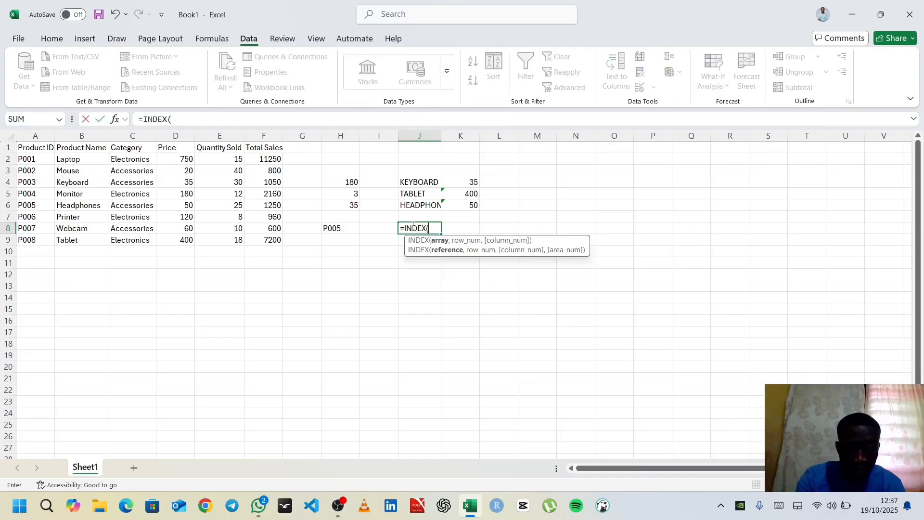
pyautogui.write('BE')
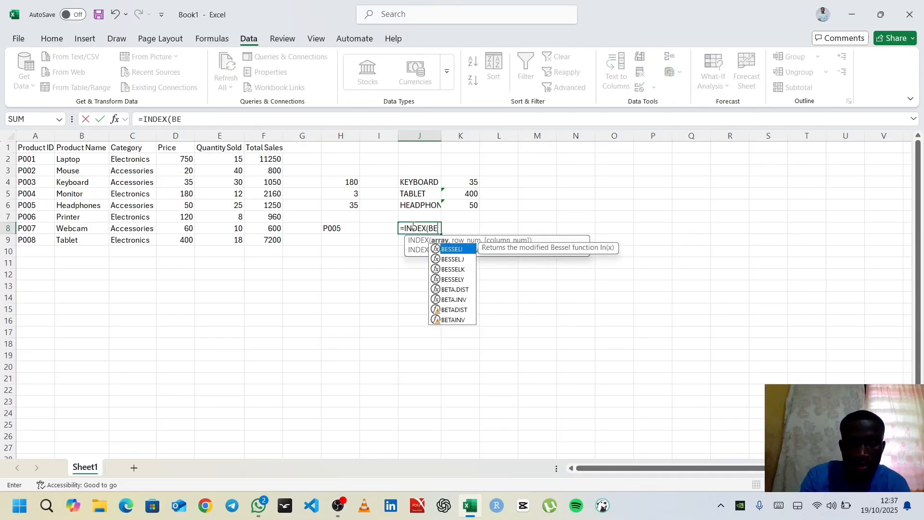
pyautogui.press('BackSpace')
pyautogui.write('2')
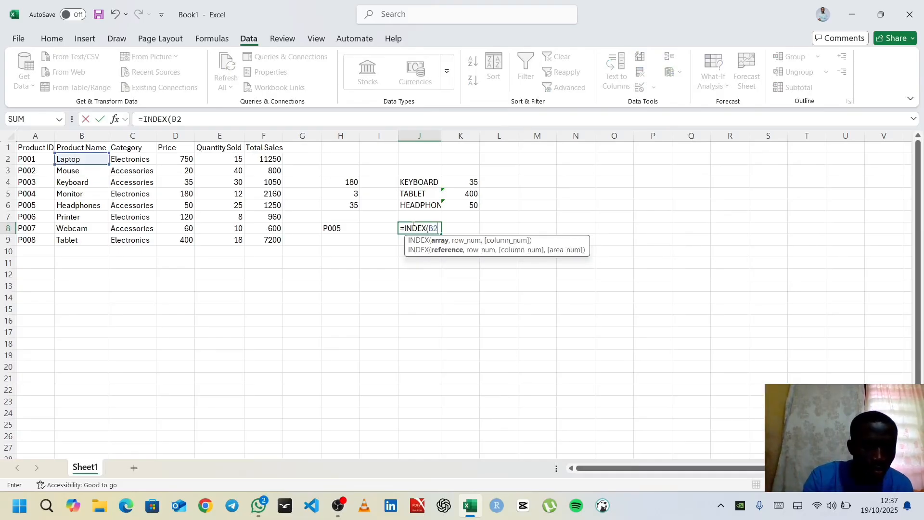
pyautogui.write(':B9')
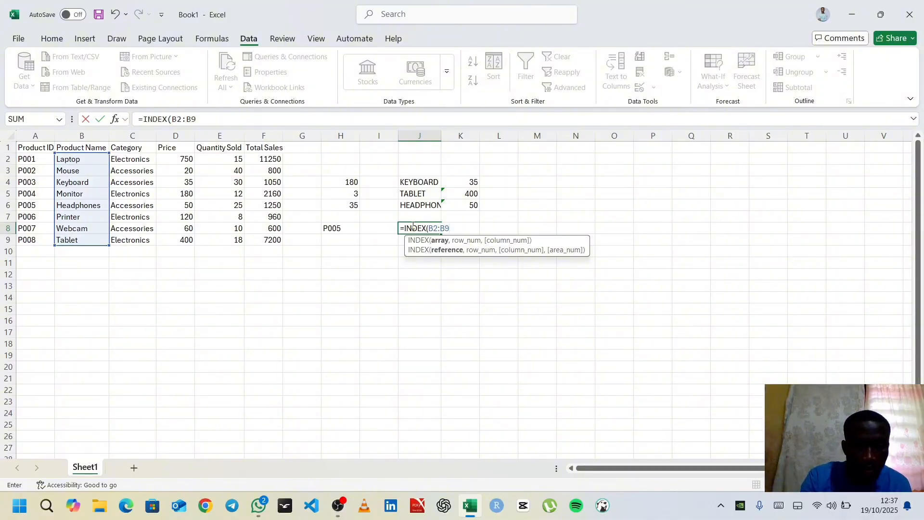
pyautogui.write(',')
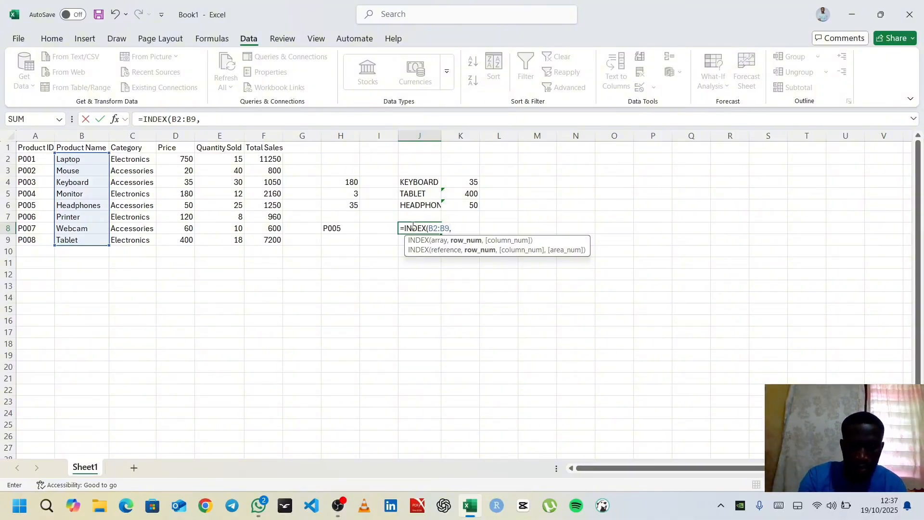
pyautogui.write(' MATCH')
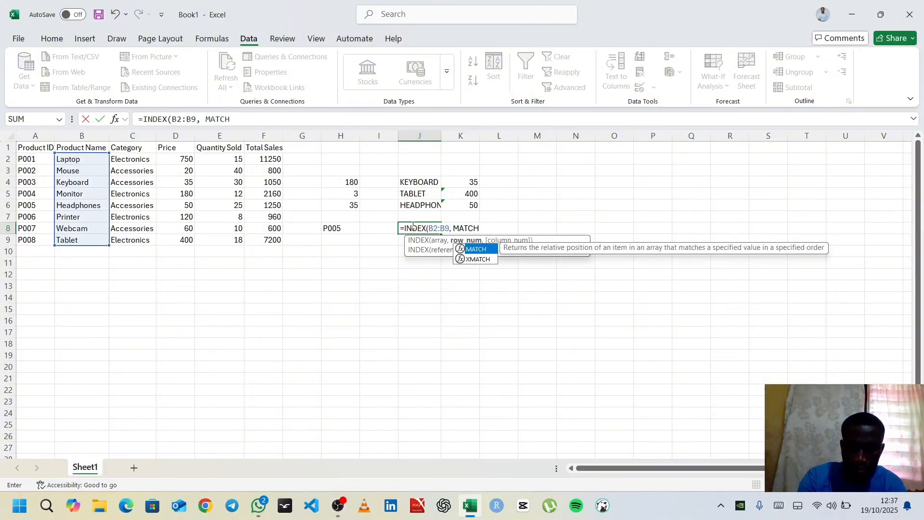
# Complete the J8 formula with MATCH(H8,A2:A9, 0) as the row number, so it returns the product name for the ID
pyautogui.write('(')
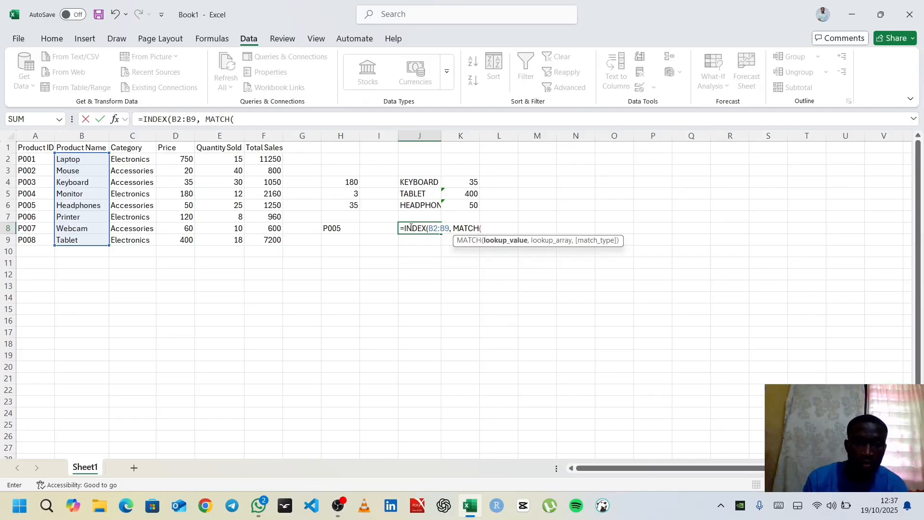
pyautogui.click(351, 229)
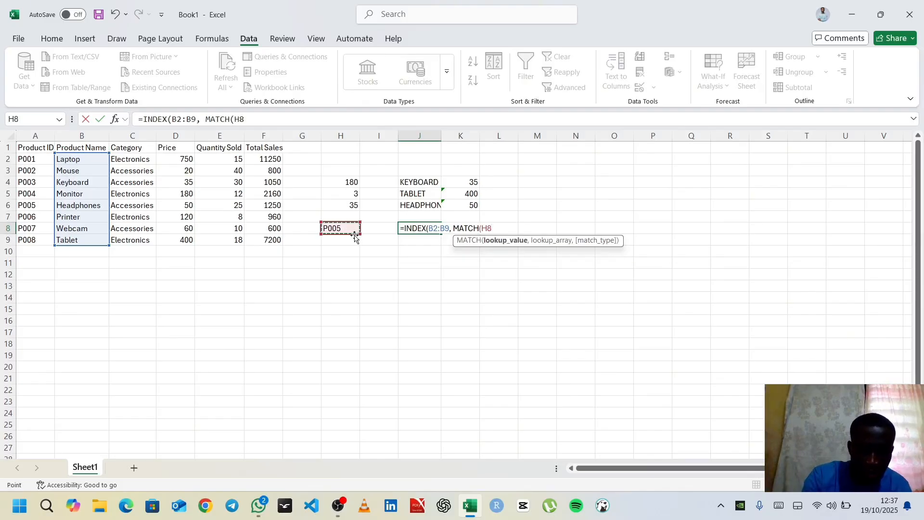
pyautogui.write(',')
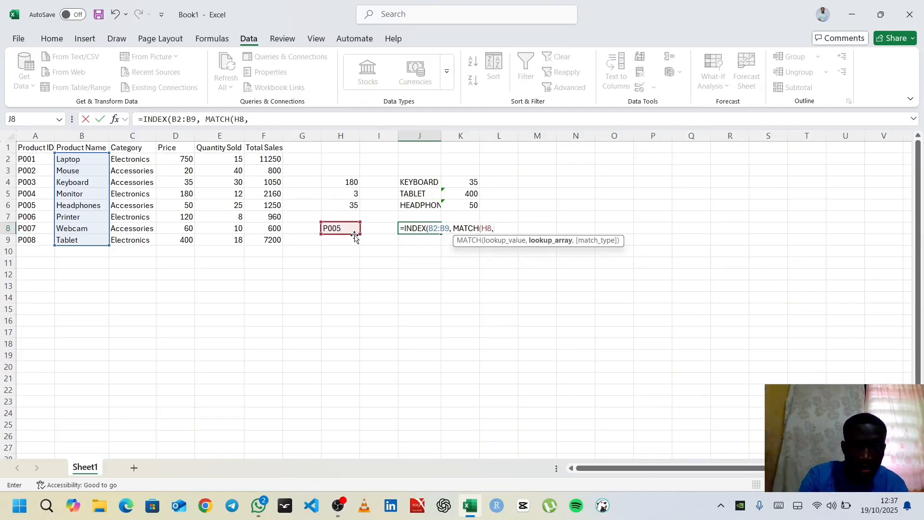
pyautogui.write('A2')
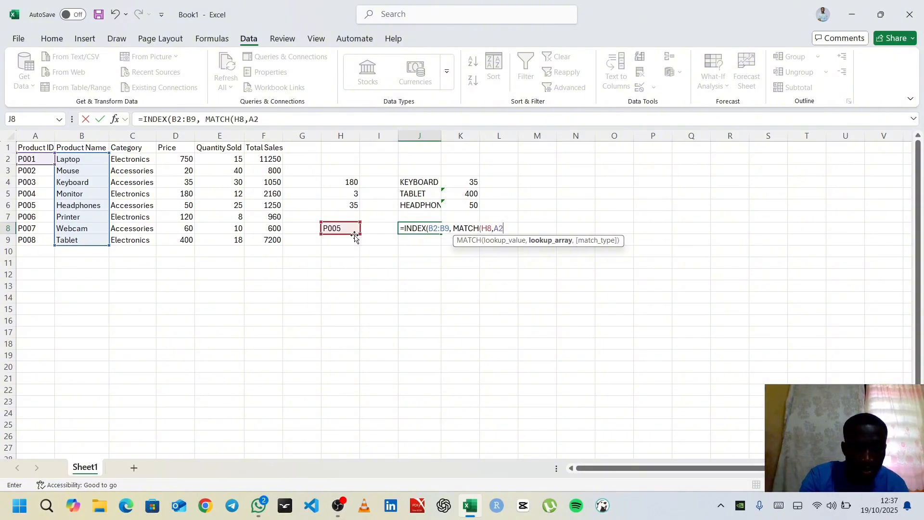
pyautogui.write(':')
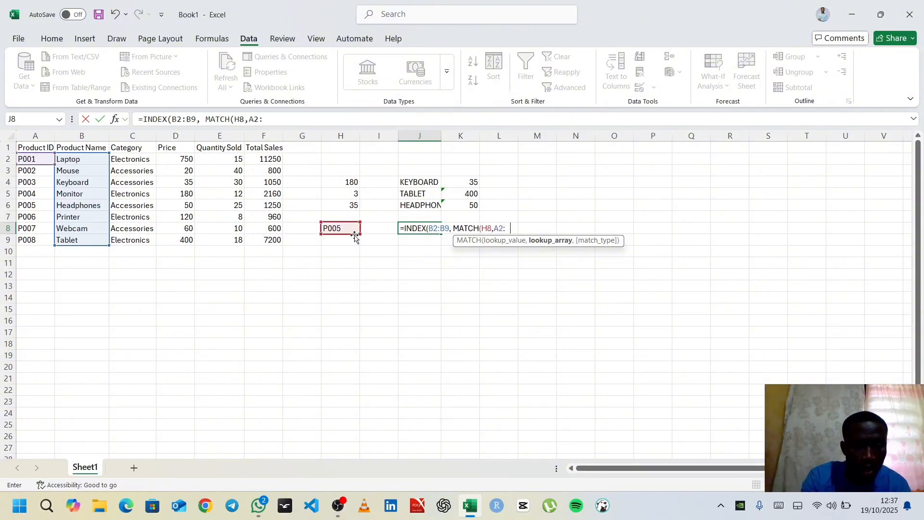
pyautogui.write('A9')
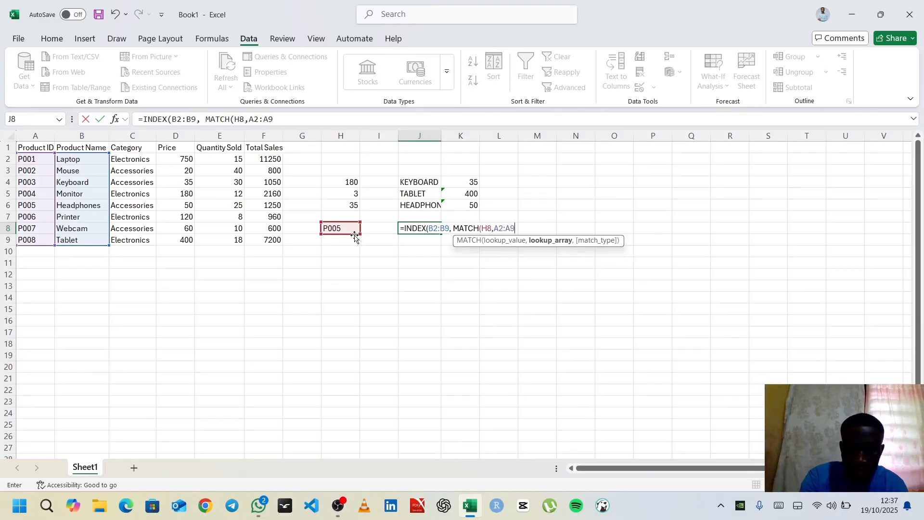
pyautogui.write(',')
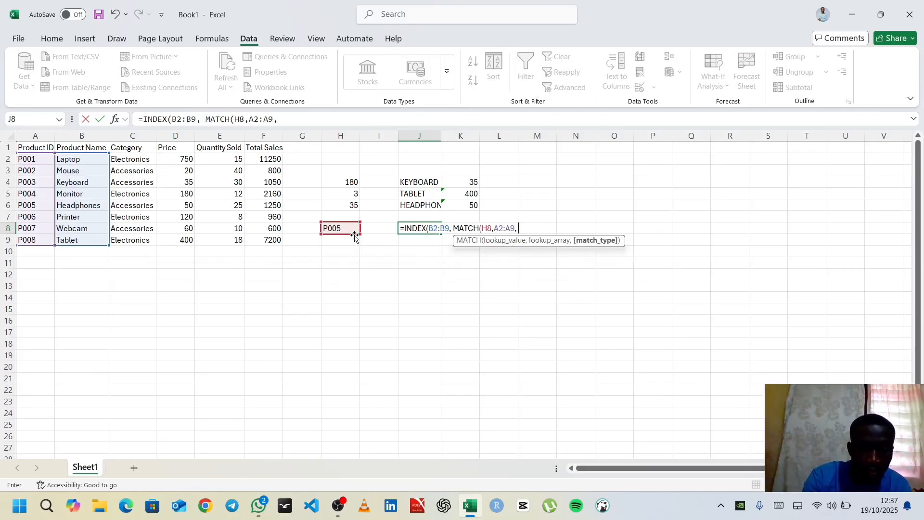
pyautogui.write(' 0')
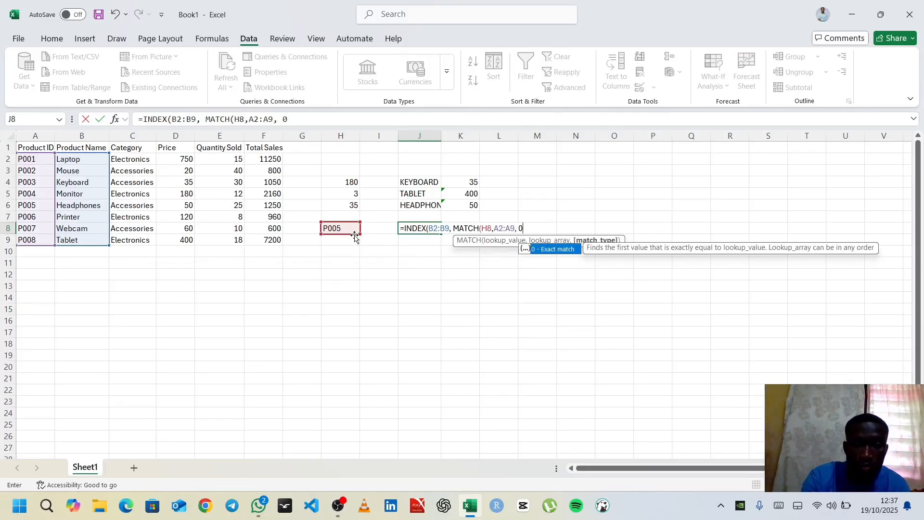
pyautogui.write('))')
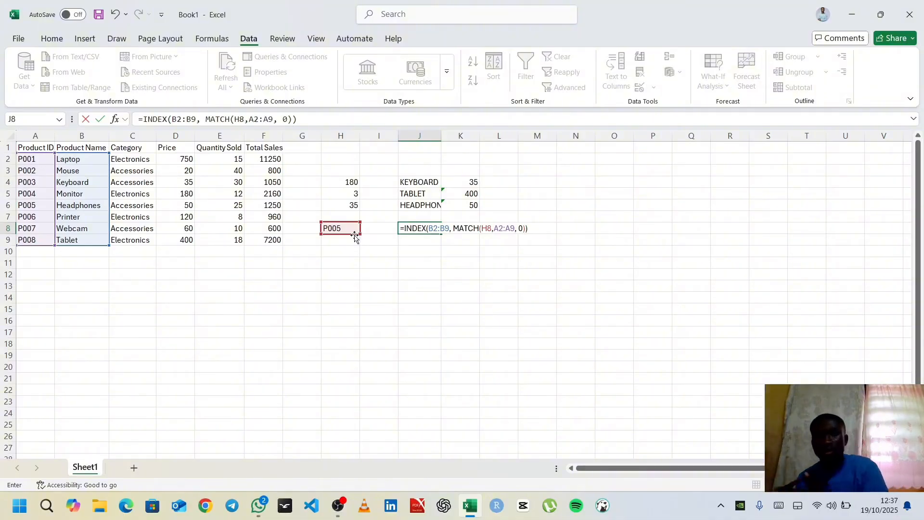
pyautogui.press('Return')
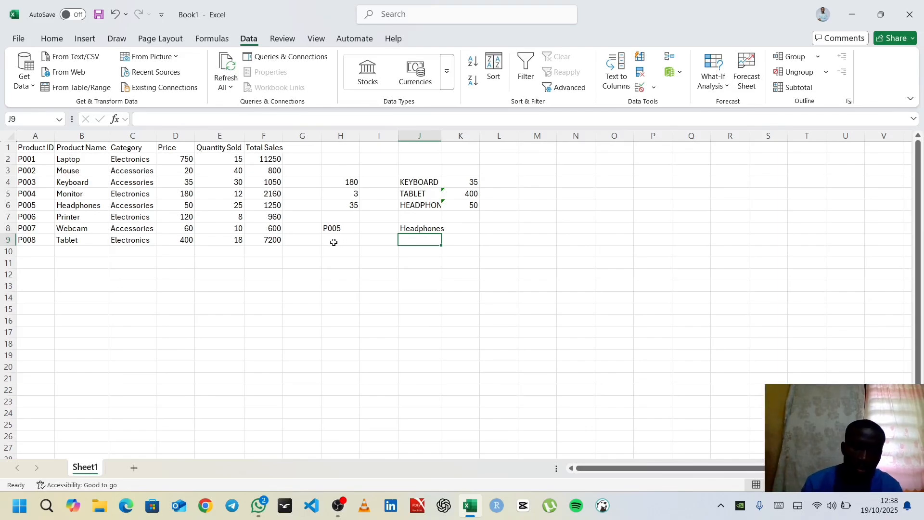
# Start an IFERROR formula in cell J10 wrapping an INDEX over the product names in B2:B9
pyautogui.click(409, 253)
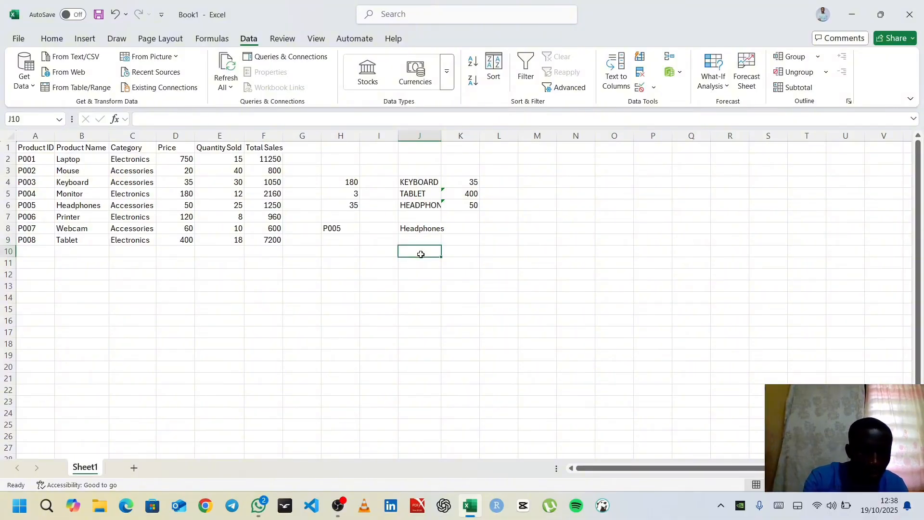
pyautogui.write('=I')
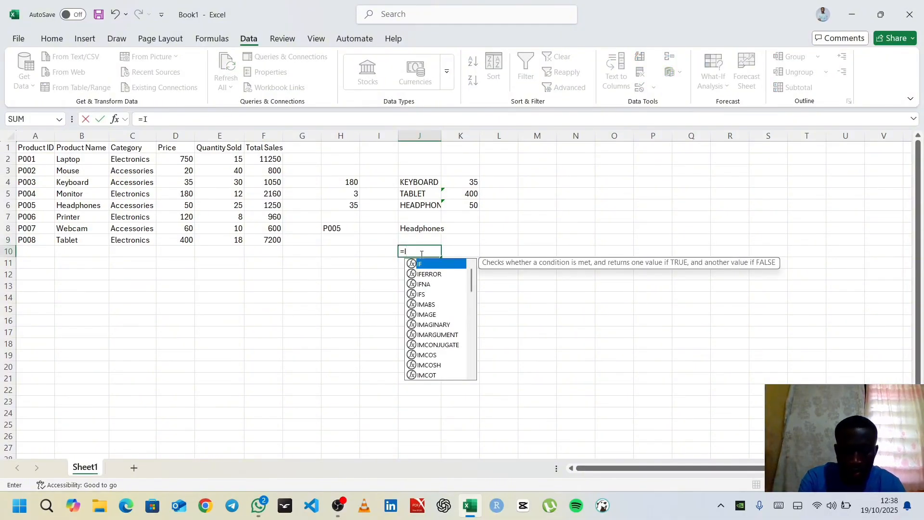
pyautogui.write('FERRO')
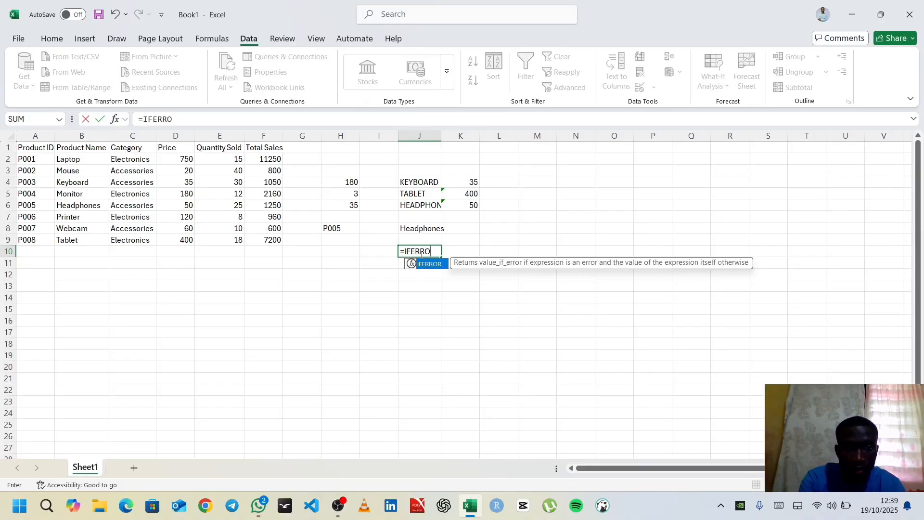
pyautogui.write('R(I')
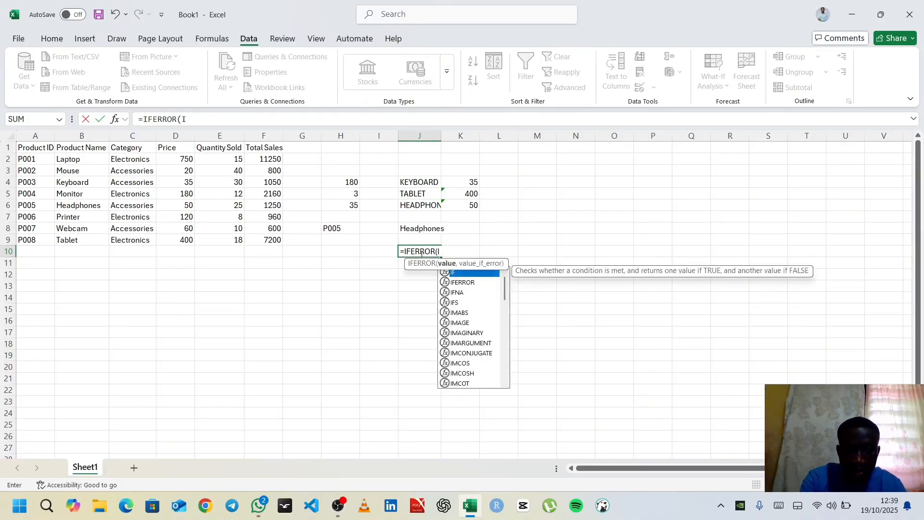
pyautogui.write('NDEX(')
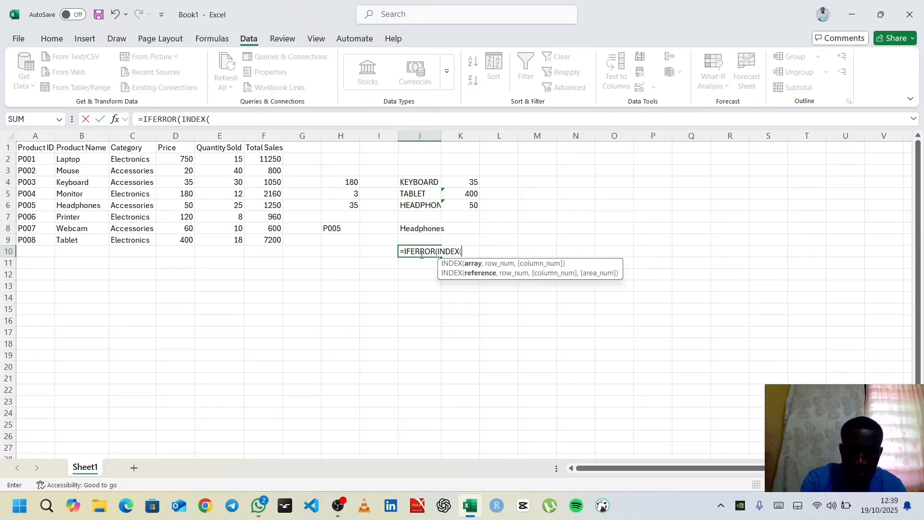
pyautogui.write('B2')
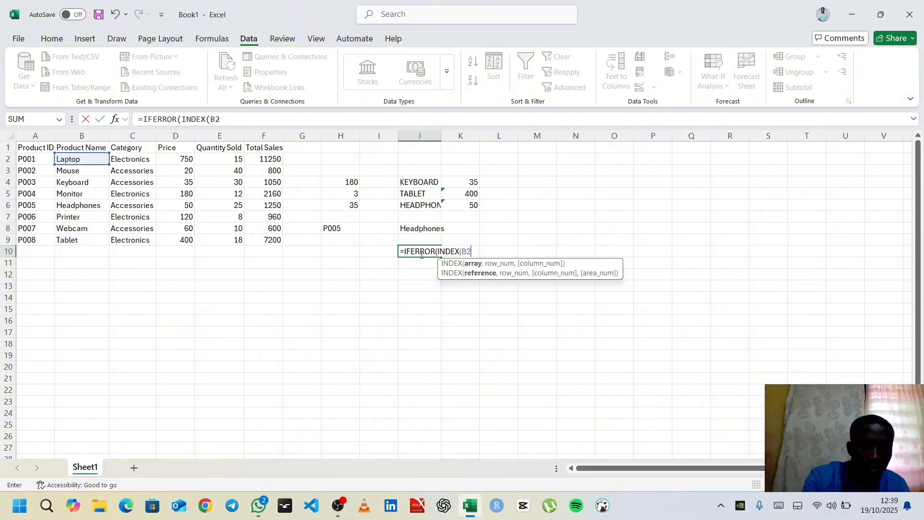
pyautogui.write(':AB')
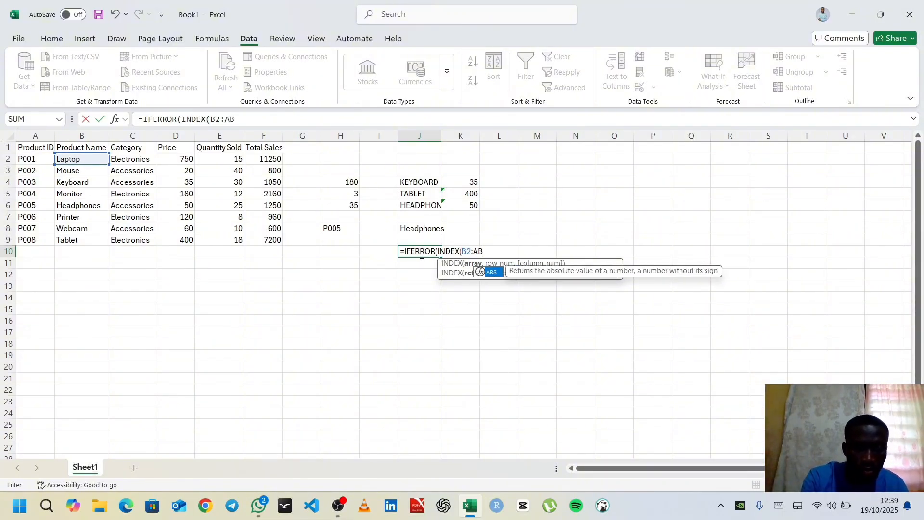
pyautogui.press('BackSpace')
pyautogui.press('BackSpace')
pyautogui.write('B9')
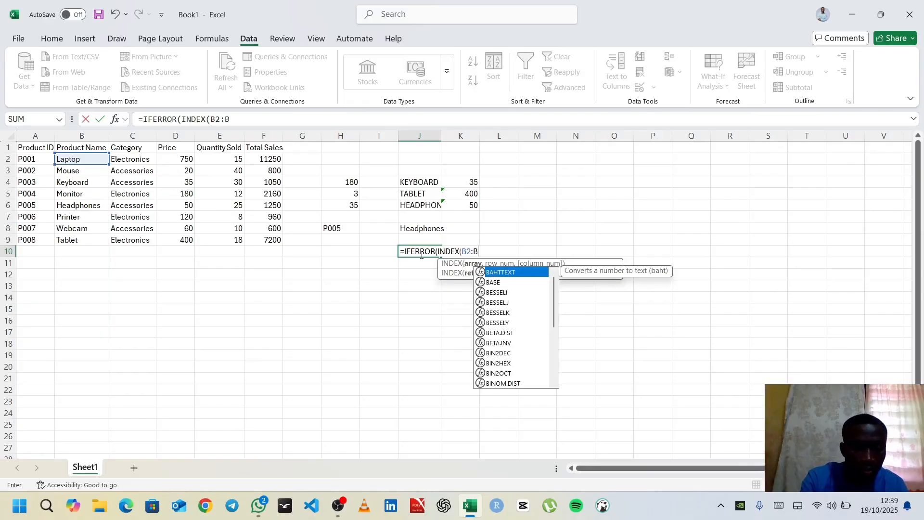
pyautogui.write('.')
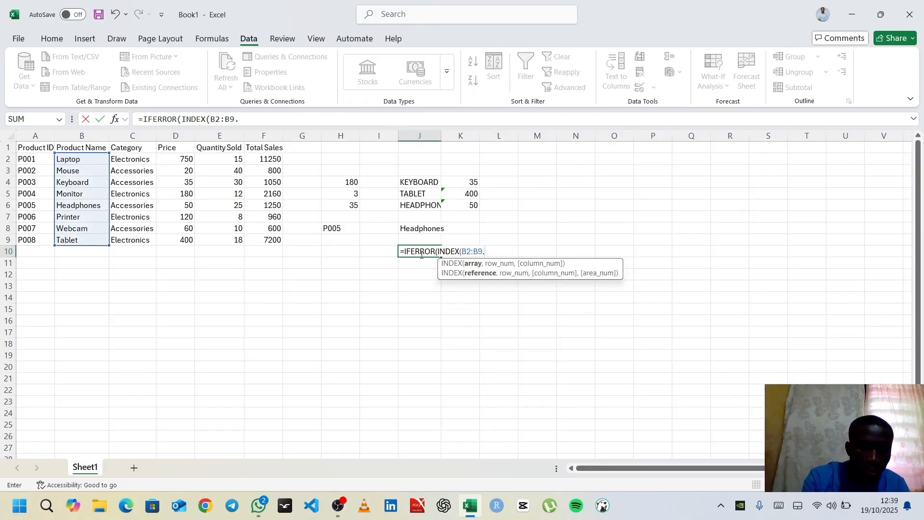
pyautogui.press('BackSpace')
pyautogui.write(',')
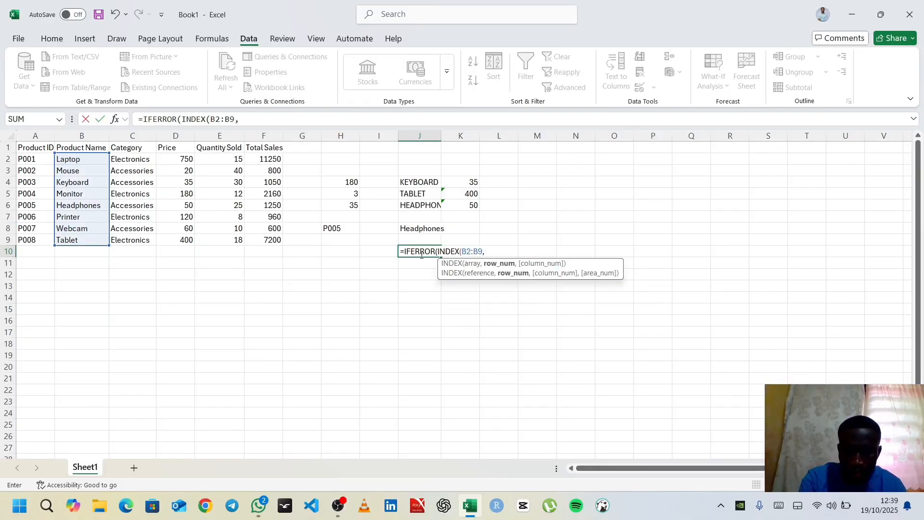
pyautogui.write(' MATCH')
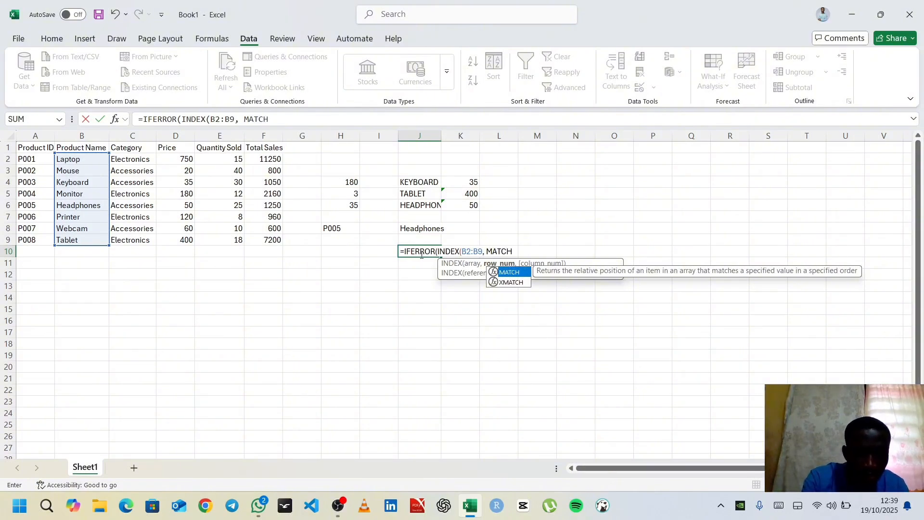
pyautogui.write('(')
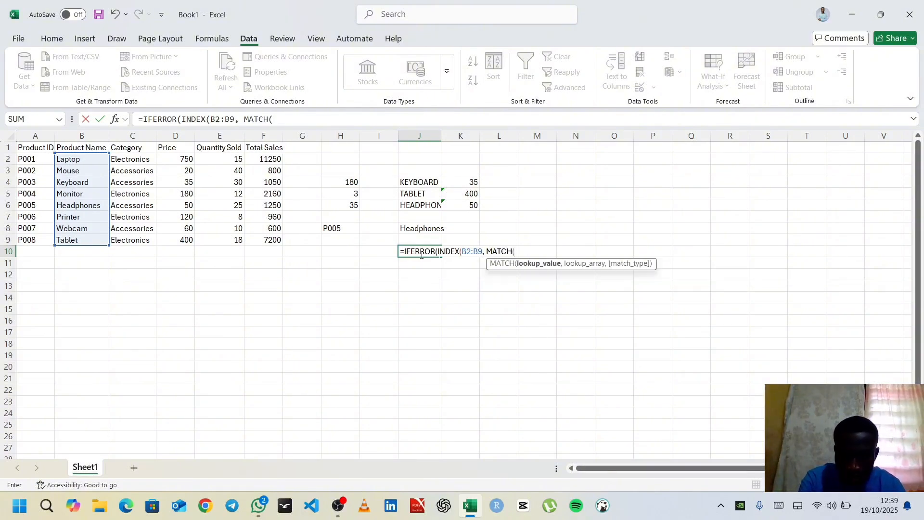
# Complete the J10 IFERROR formula with MATCH(H8, A2:A9, 0) as the INDEX row number and NOT FOUND as the error value
pyautogui.click(334, 227)
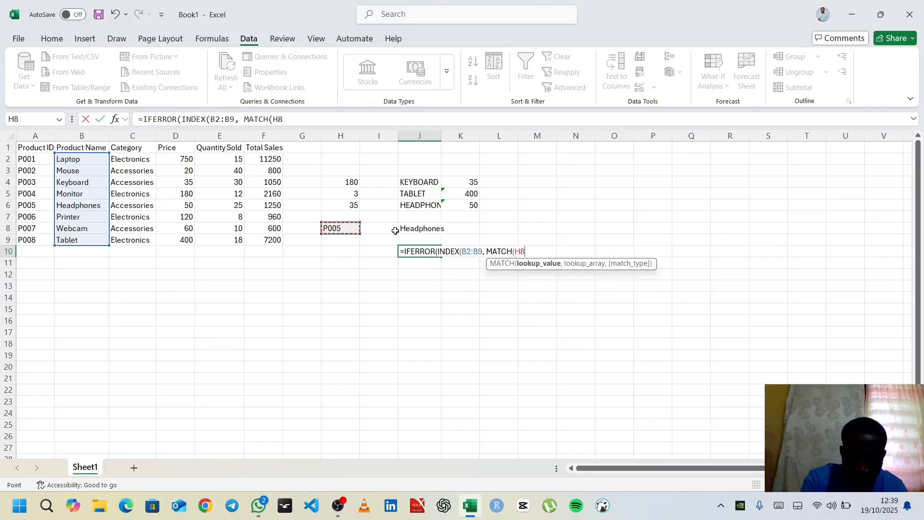
pyautogui.write(', A')
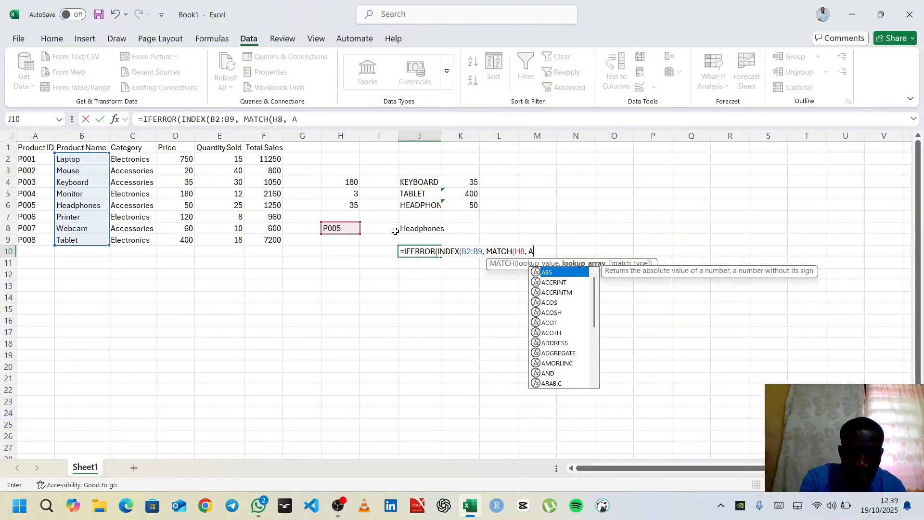
pyautogui.write('2')
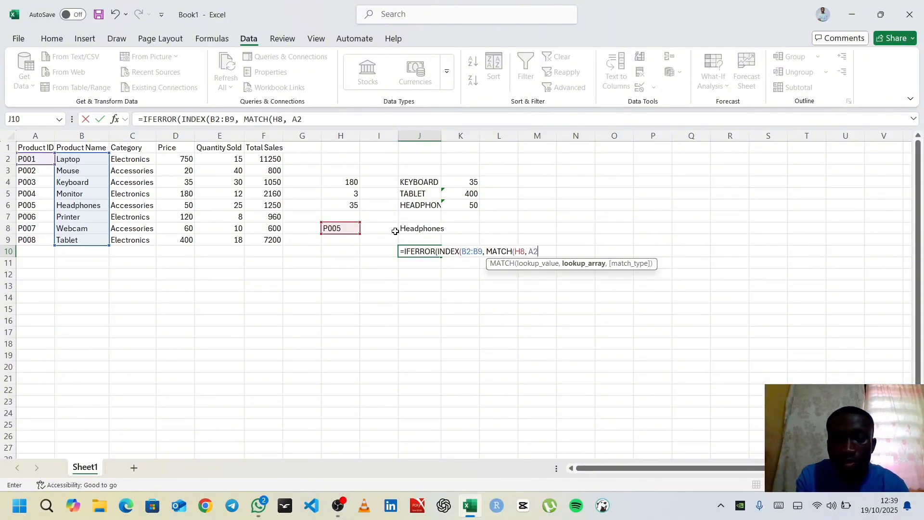
pyautogui.write(':')
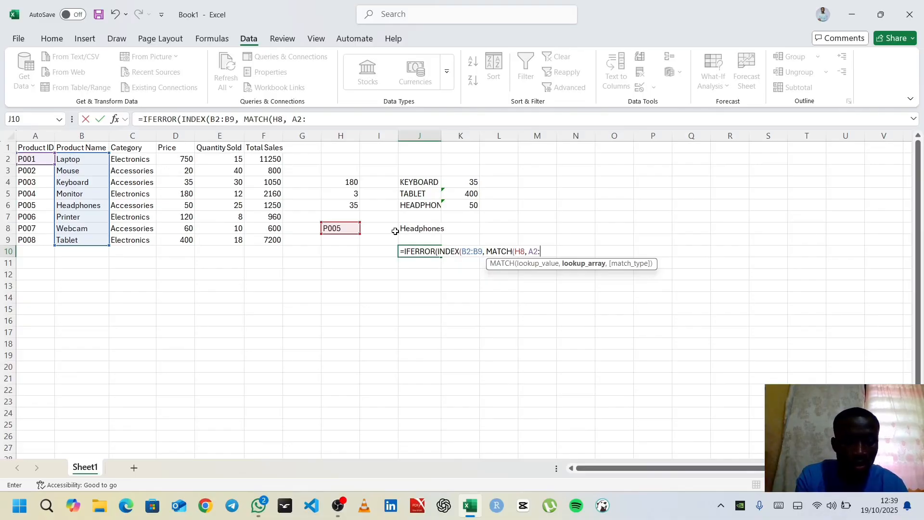
pyautogui.write('A9')
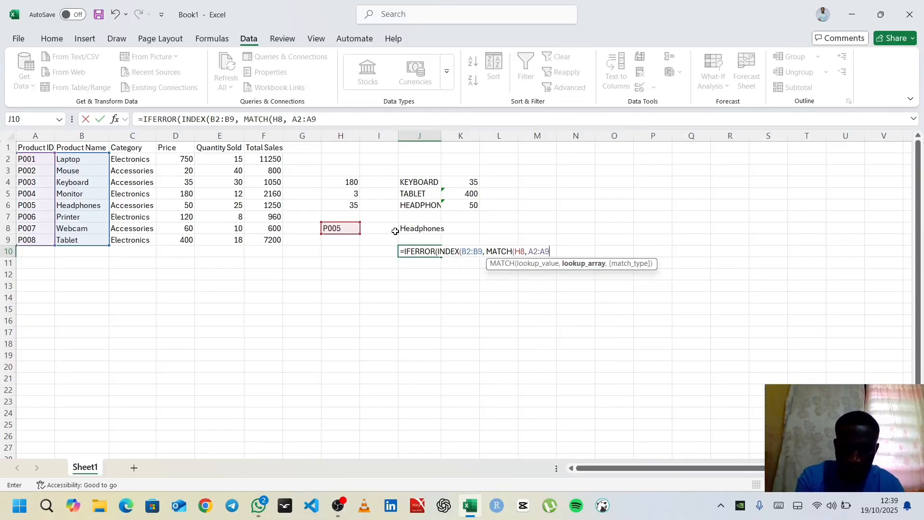
pyautogui.write(', 0')
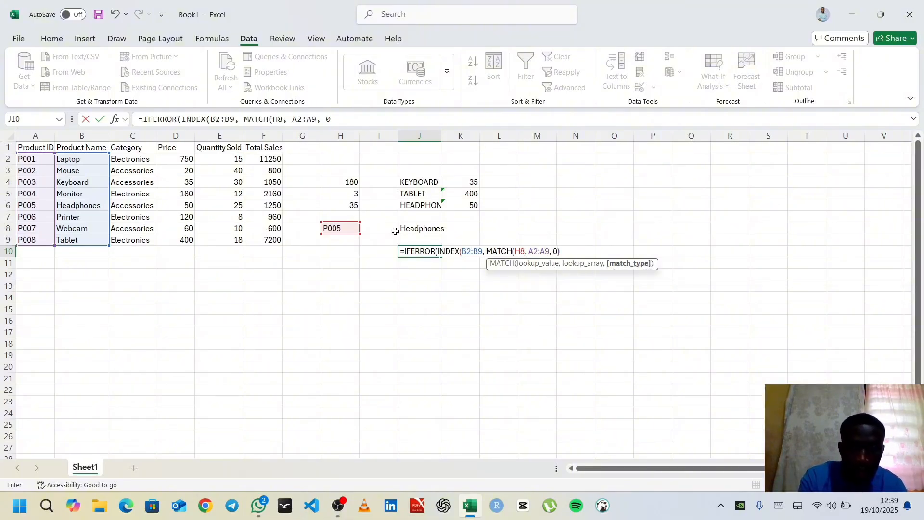
pyautogui.write('))')
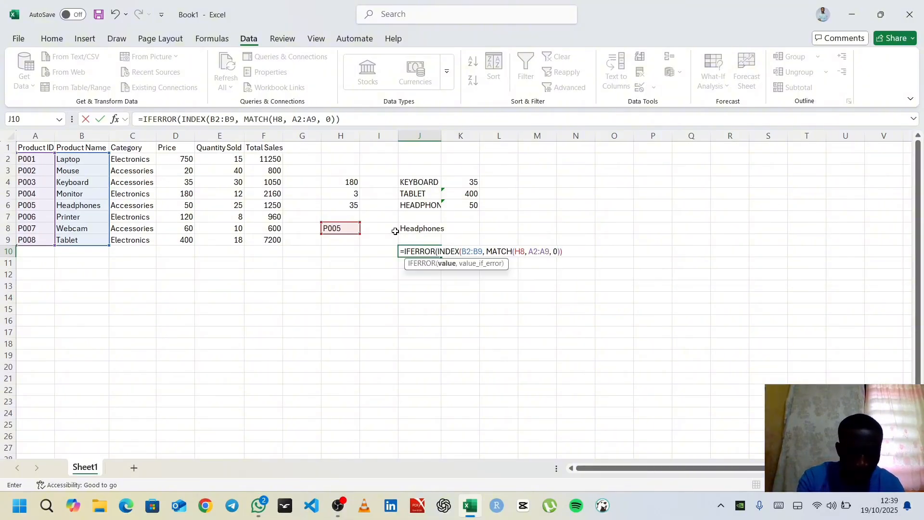
pyautogui.write(',')
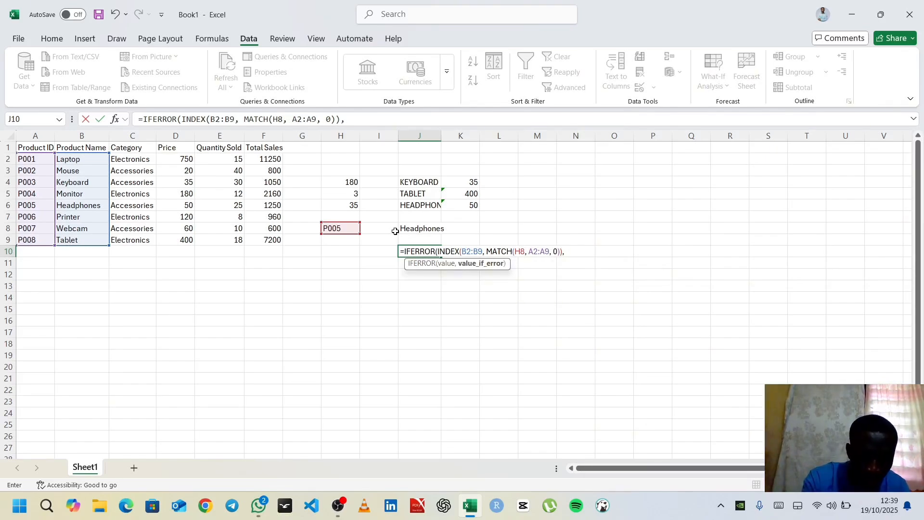
pyautogui.write('N')
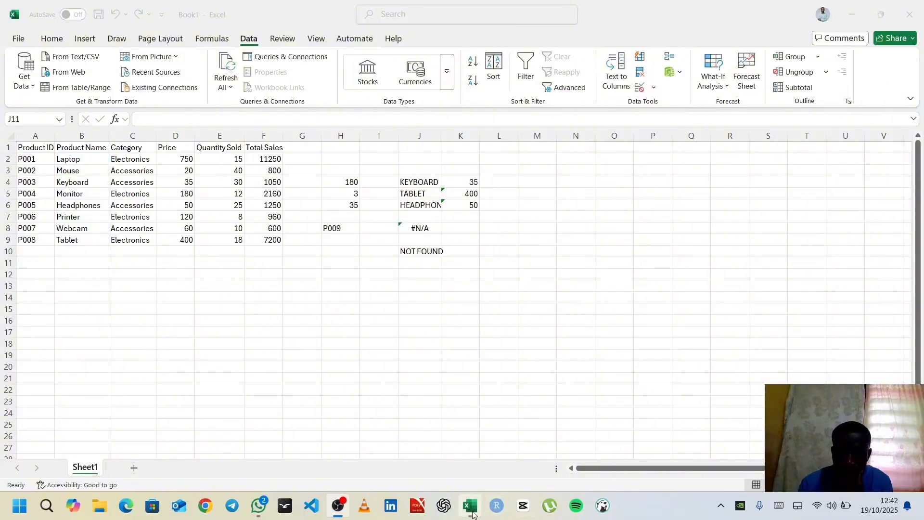
pyautogui.click(471, 515)
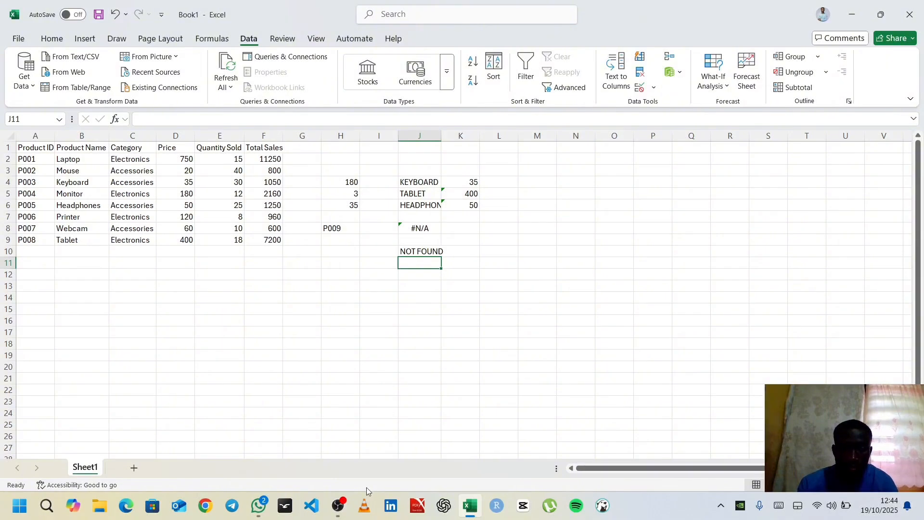
pyautogui.click(336, 516)
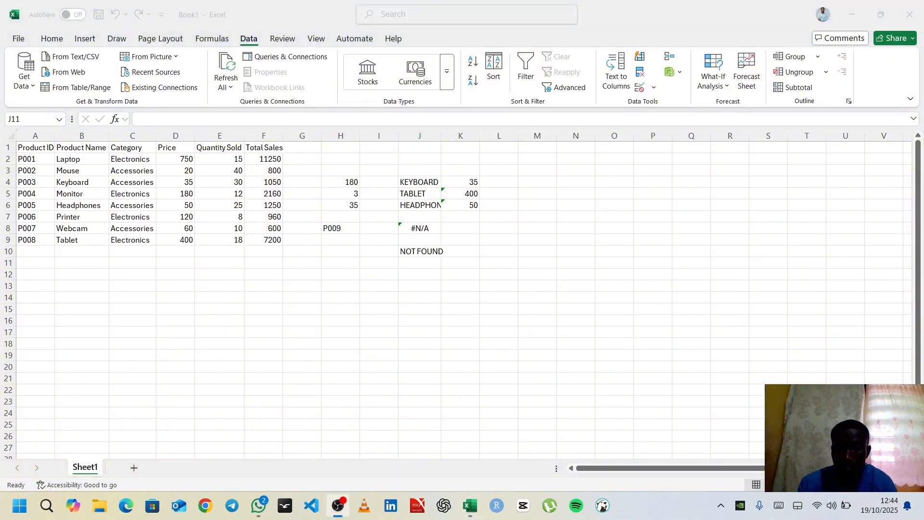